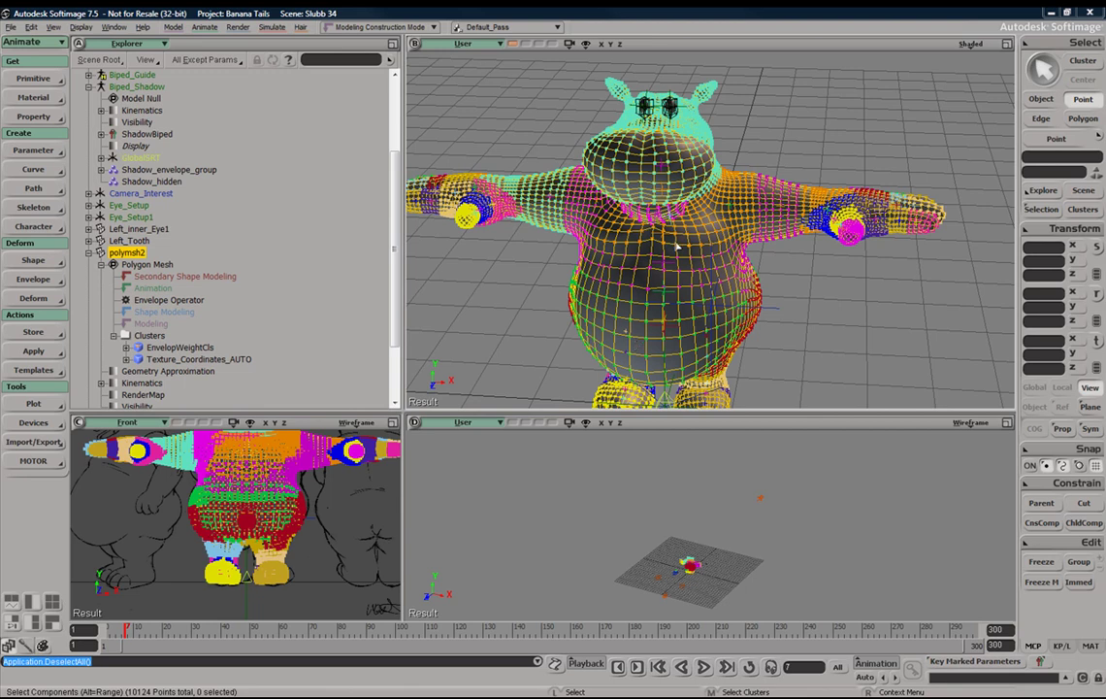
Test-rotate the two upper-arm bones together to check the shoulder deformation, and undo the rotation.
key(s)
middle_drag(713, 195, 708, 254)
key(space)
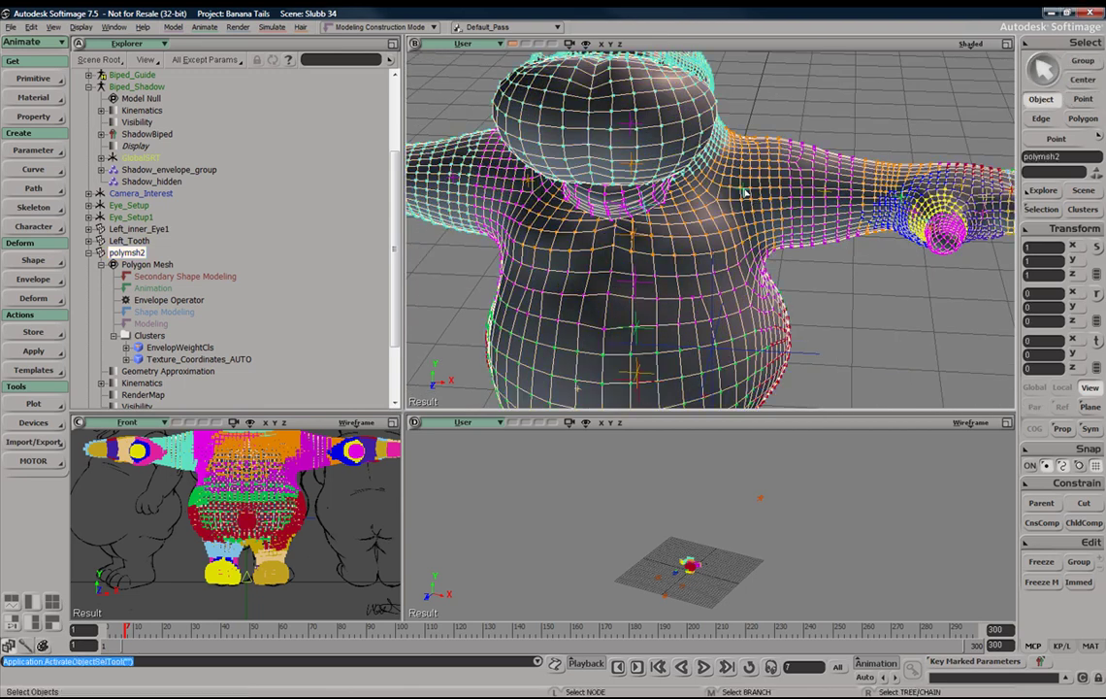
click(740, 191)
key(s)
right_drag(735, 196, 704, 195)
shift+click(546, 179)
key(s)
middle_drag(575, 213, 644, 173)
key(c)
drag(645, 170, 778, 183)
key(ctrl+z)
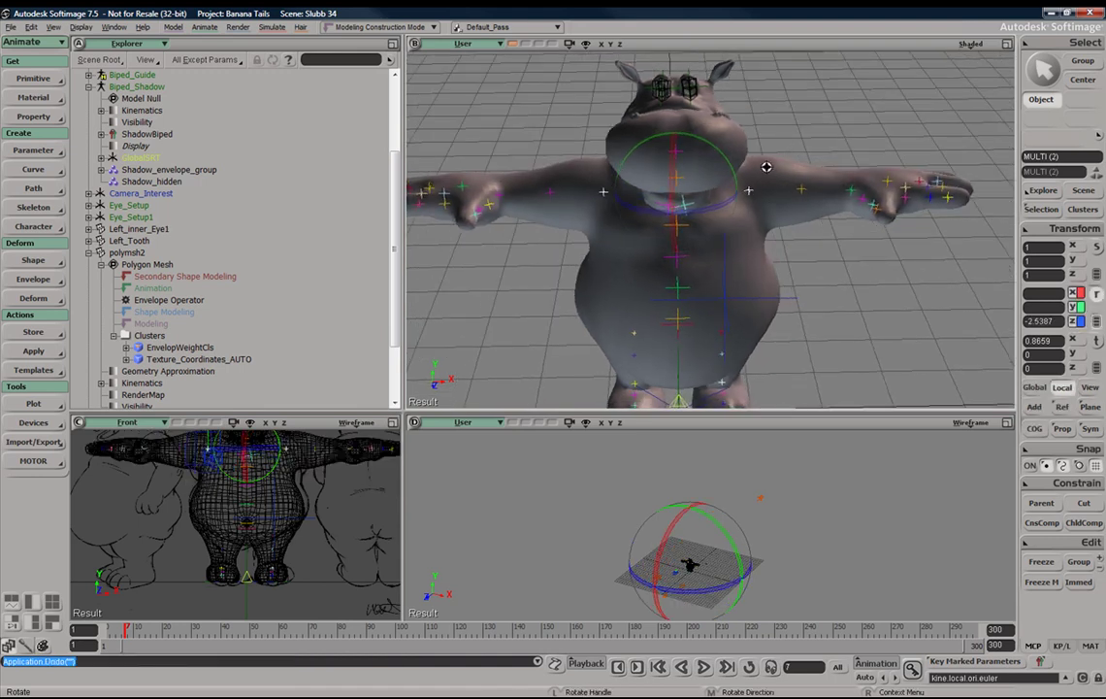
Select all points of the character's left arm and shoulder on the polymsh2 mesh.
key(s)
drag(761, 181, 743, 194)
middle_drag(743, 194, 765, 258)
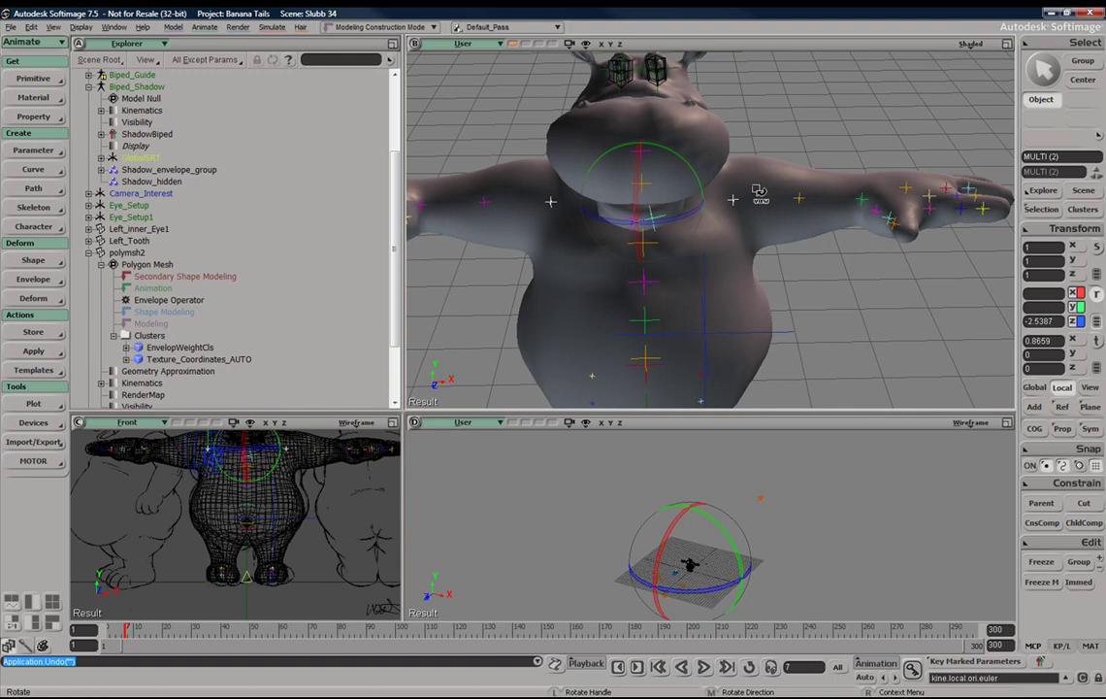
key(s)
middle_drag(561, 235, 783, 185)
key(ctrl+shift+a)
click(764, 197)
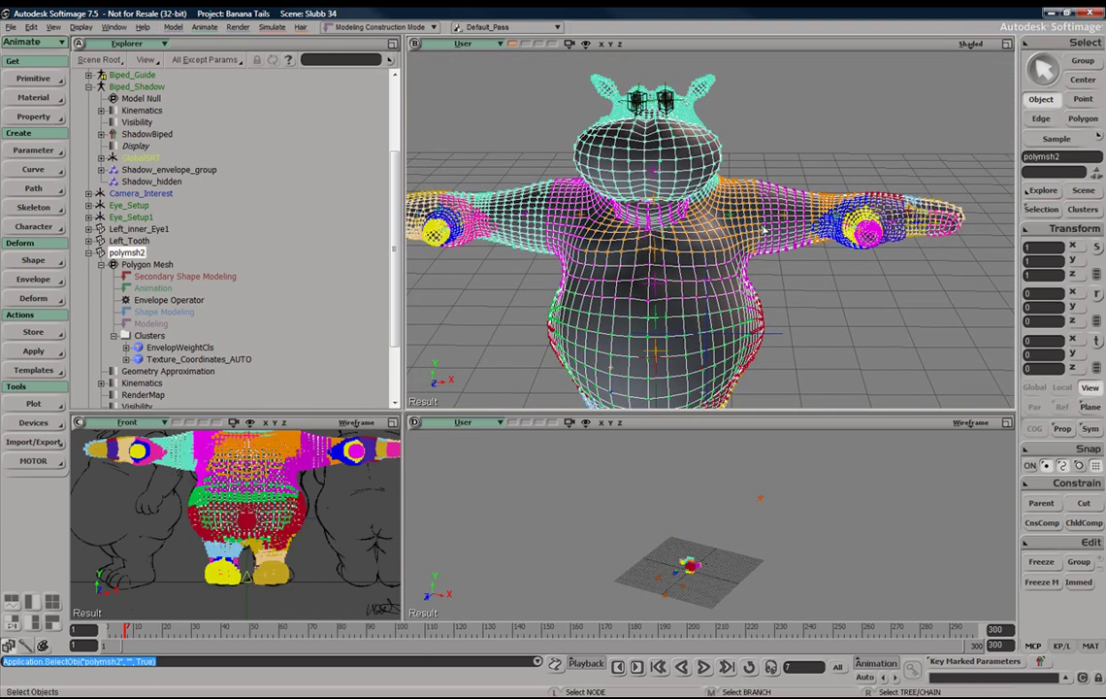
key(t)
key(s)
drag(956, 198, 901, 185)
key(s)
right_drag(903, 214, 1001, 190)
key(s)
drag(951, 161, 656, 262)
key(s)
right_drag(780, 238, 833, 165)
middle_drag(784, 181, 652, 206)
middle_drag(487, 228, 734, 316)
Start mirroring the envelope weights of the selected arm points and agree to create a symmetry mapping template.
click(35, 278)
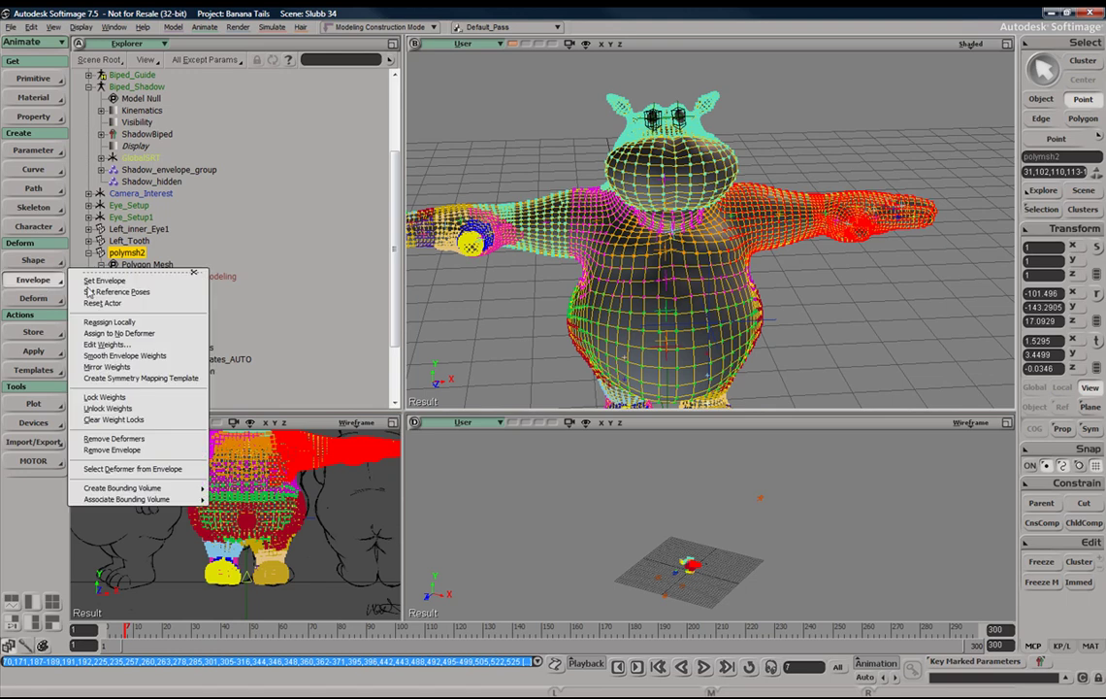
click(124, 366)
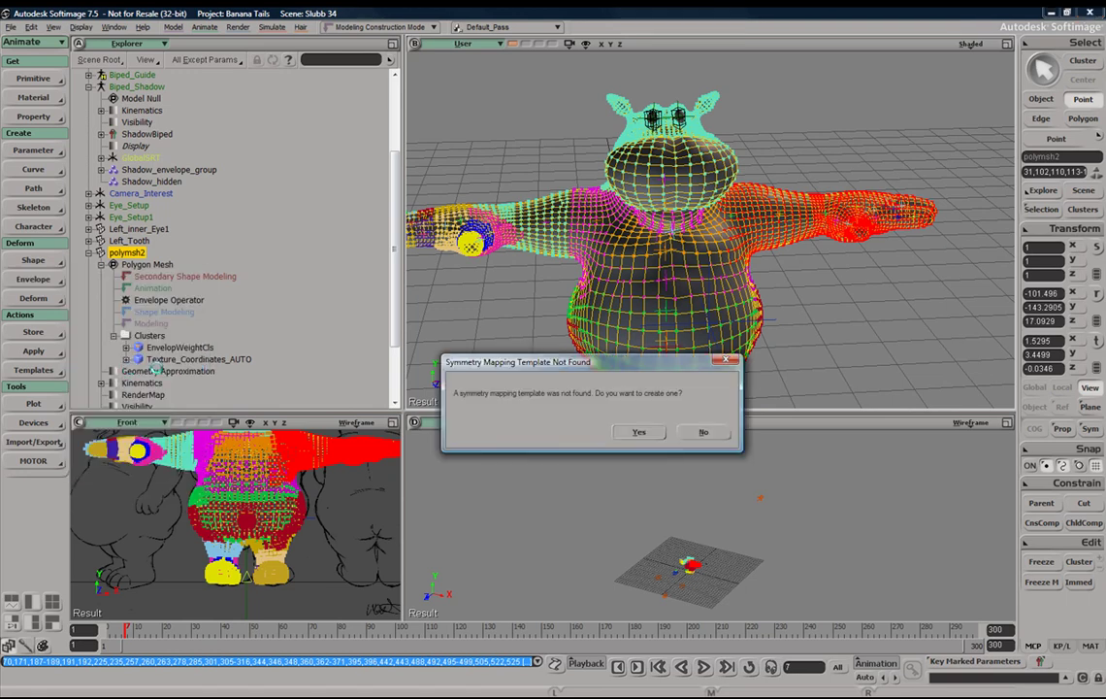
drag(631, 371, 639, 298)
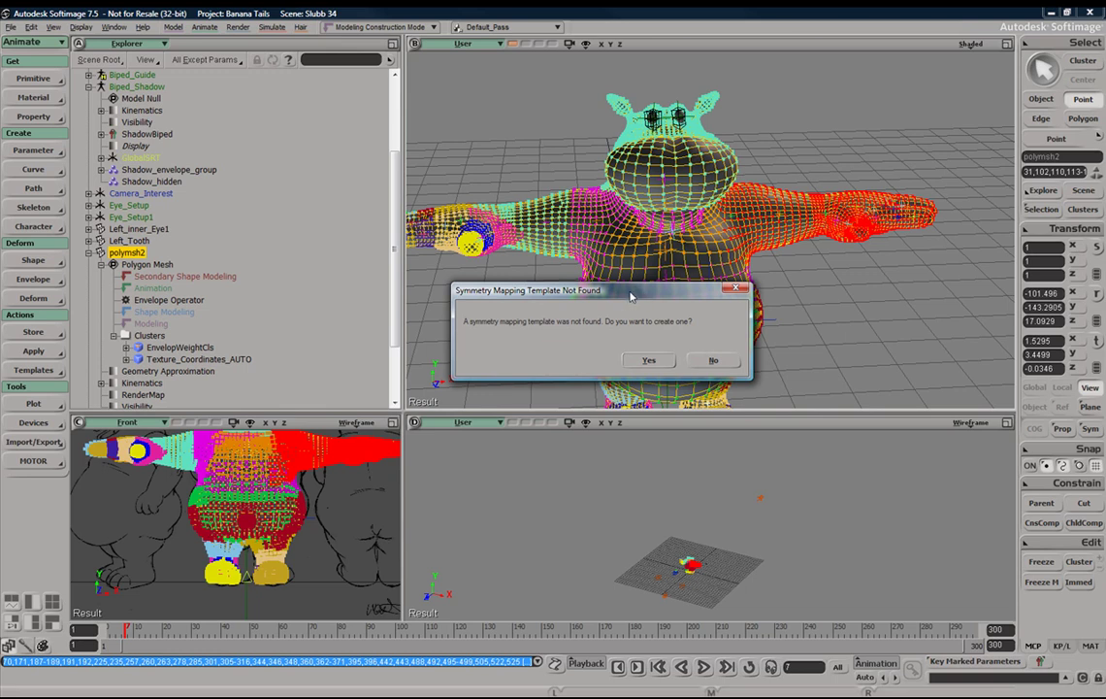
drag(626, 298, 624, 383)
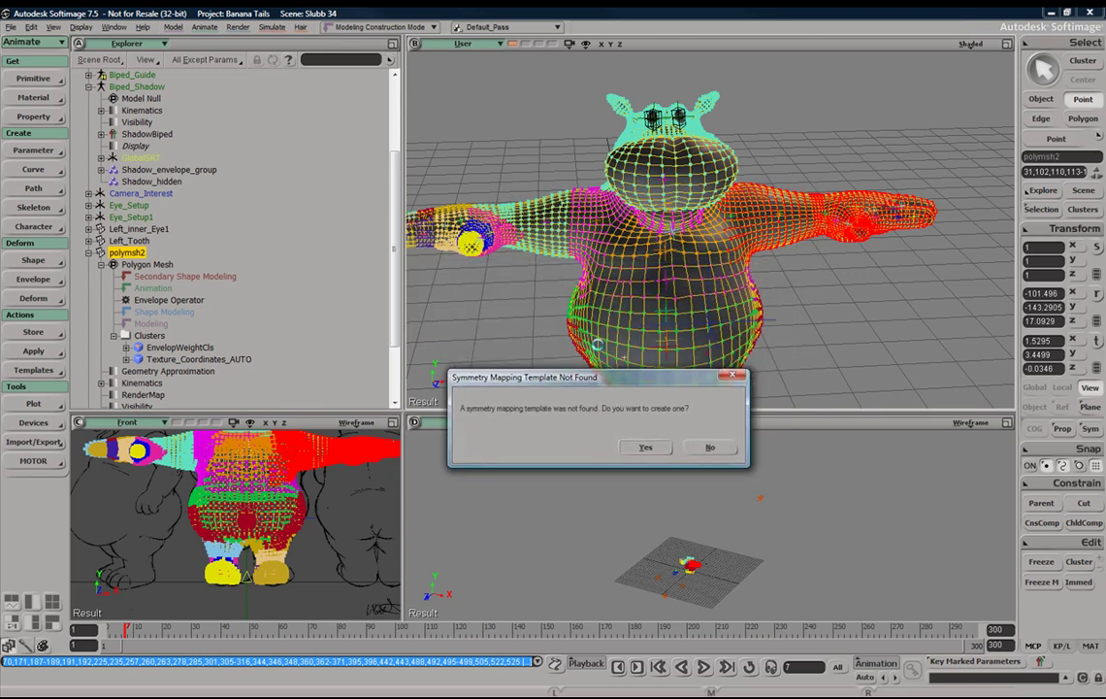
click(642, 447)
Generate the symmetry mapping template across the YZ axis, with Fill Symmetry Template and Create Symmetry Map enabled.
drag(538, 265, 555, 227)
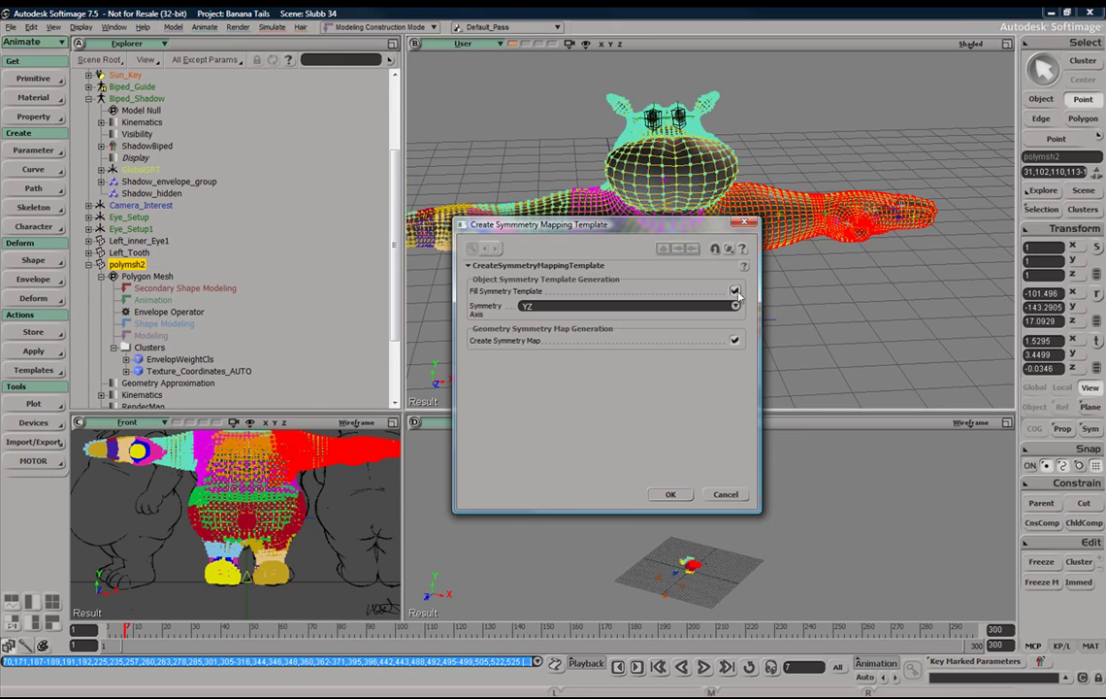
drag(544, 224, 182, 217)
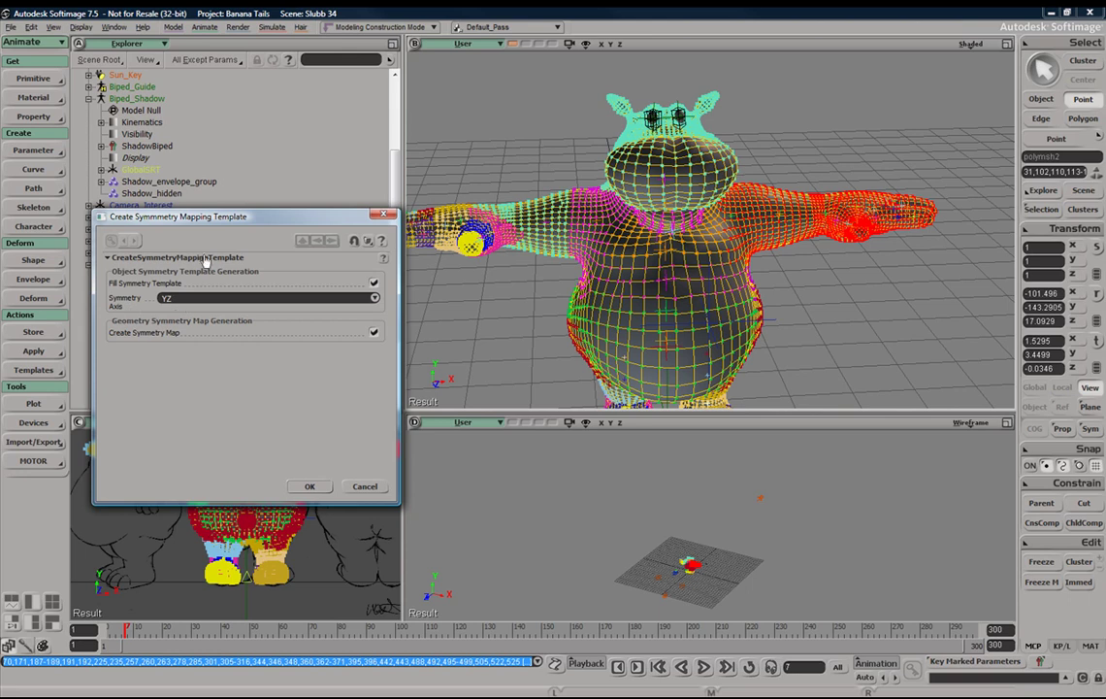
drag(222, 234, 389, 171)
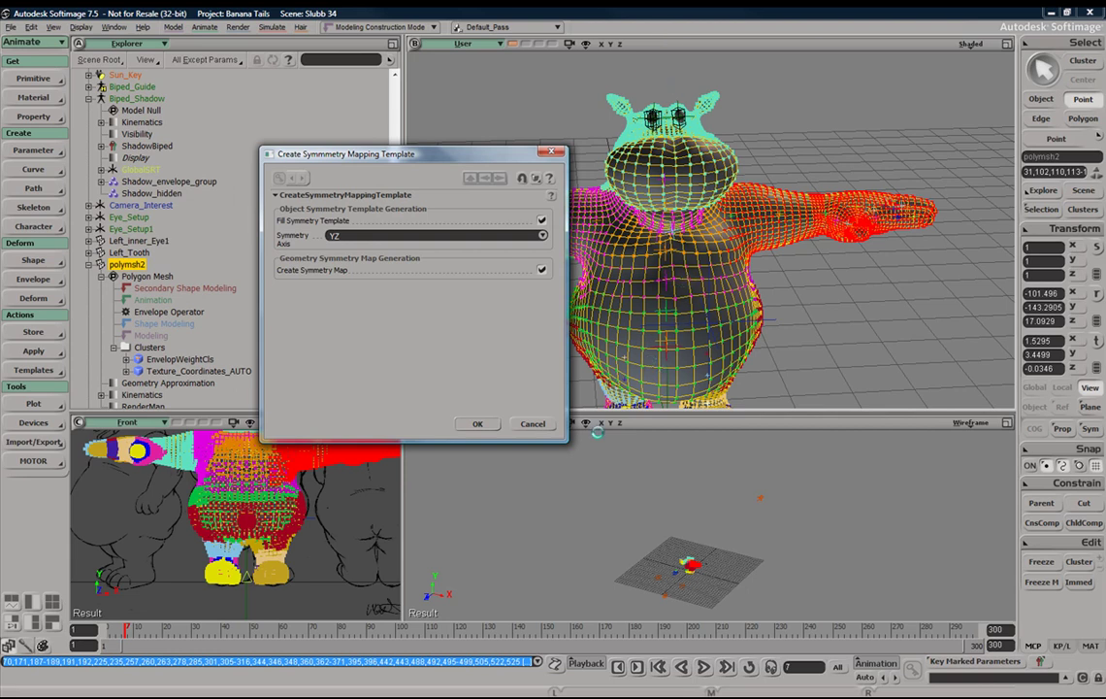
click(491, 427)
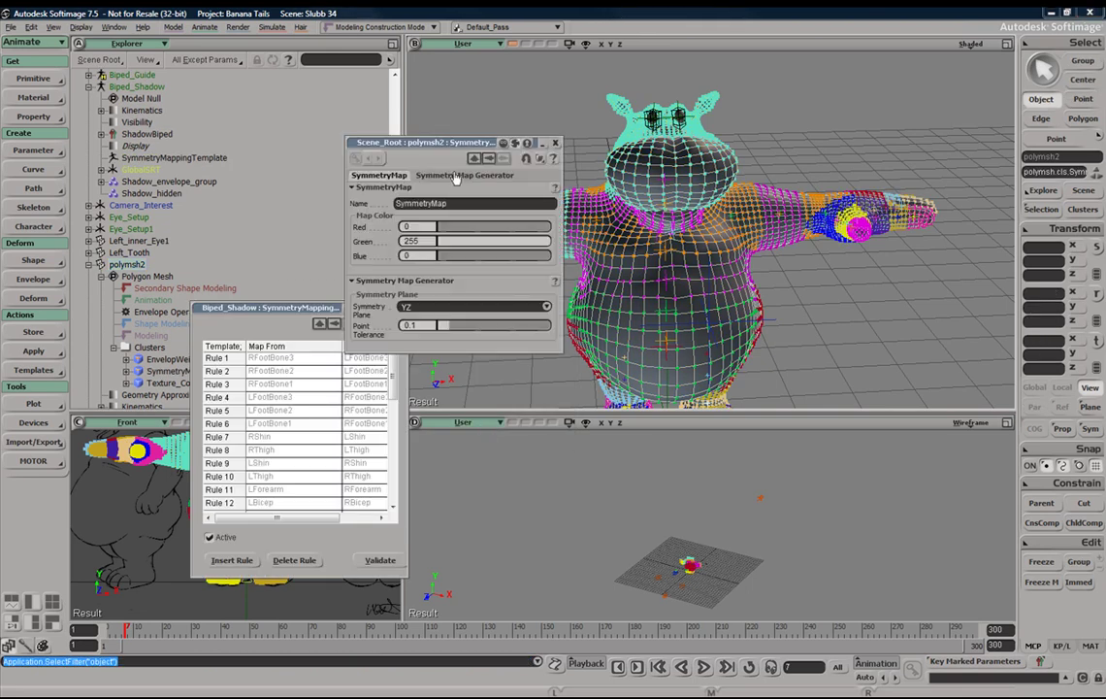
Inspect the SymmetryMapCls cluster and the rules of the rig's SymmetryMappingTemplate, and close their property windows.
drag(451, 145, 375, 264)
drag(255, 308, 368, 408)
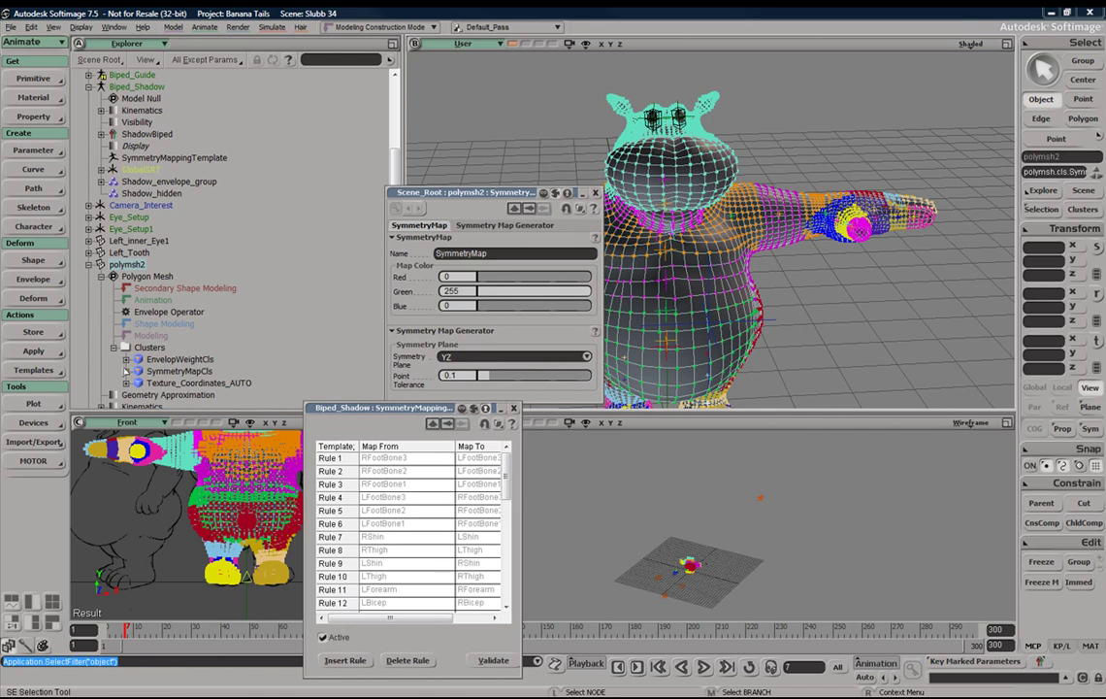
click(125, 371)
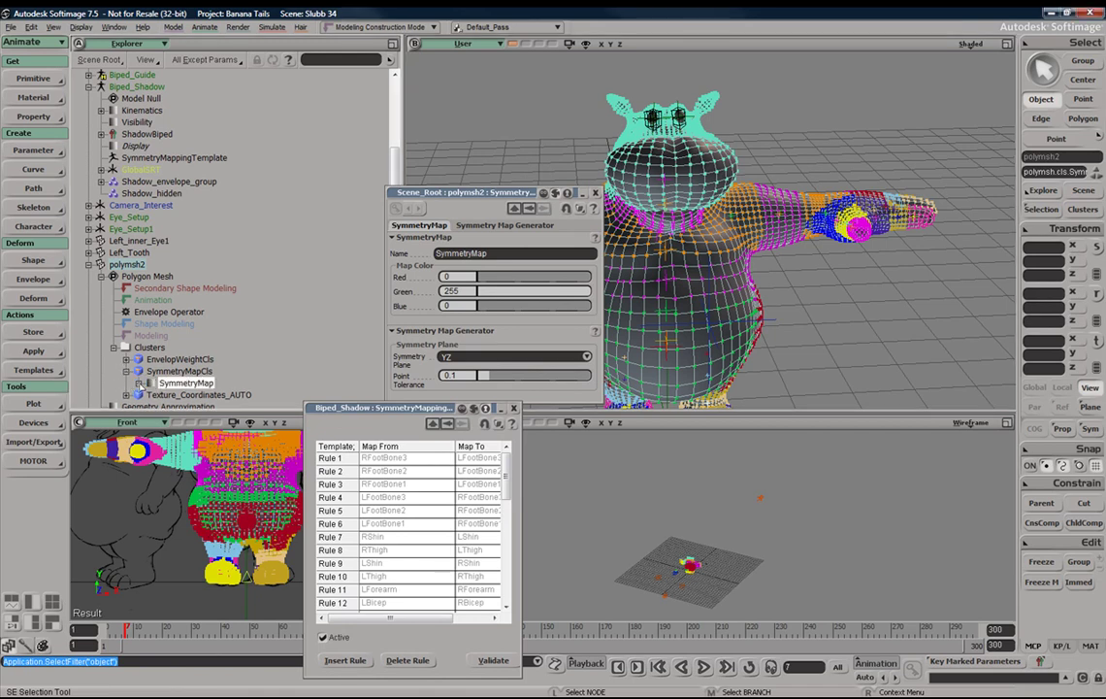
click(125, 371)
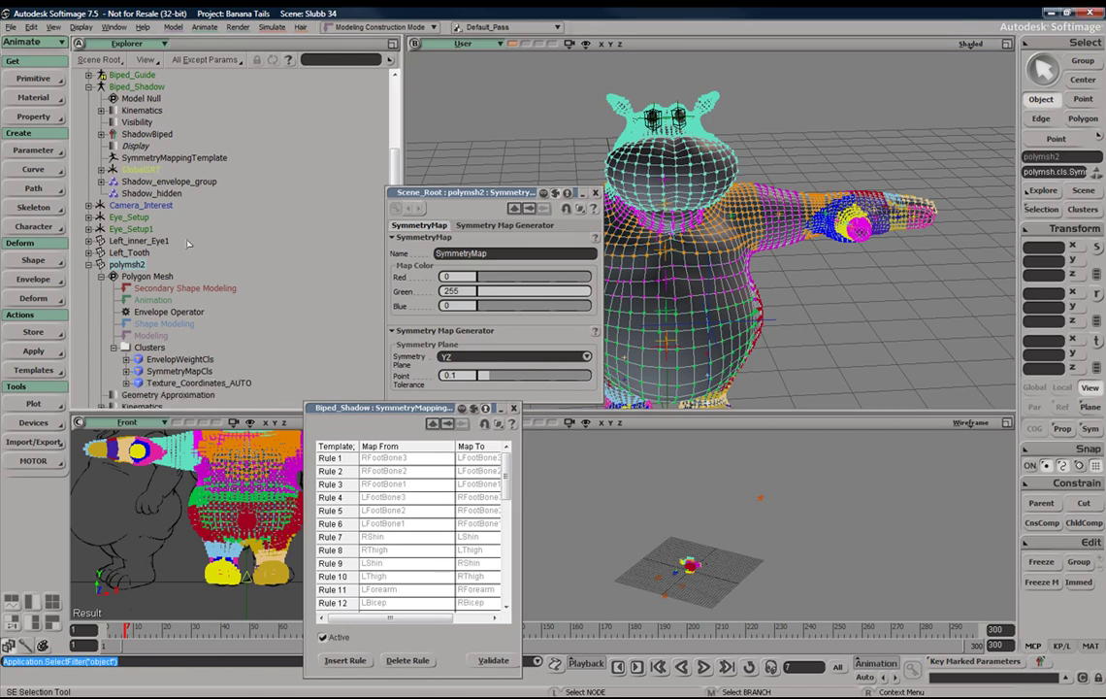
click(160, 157)
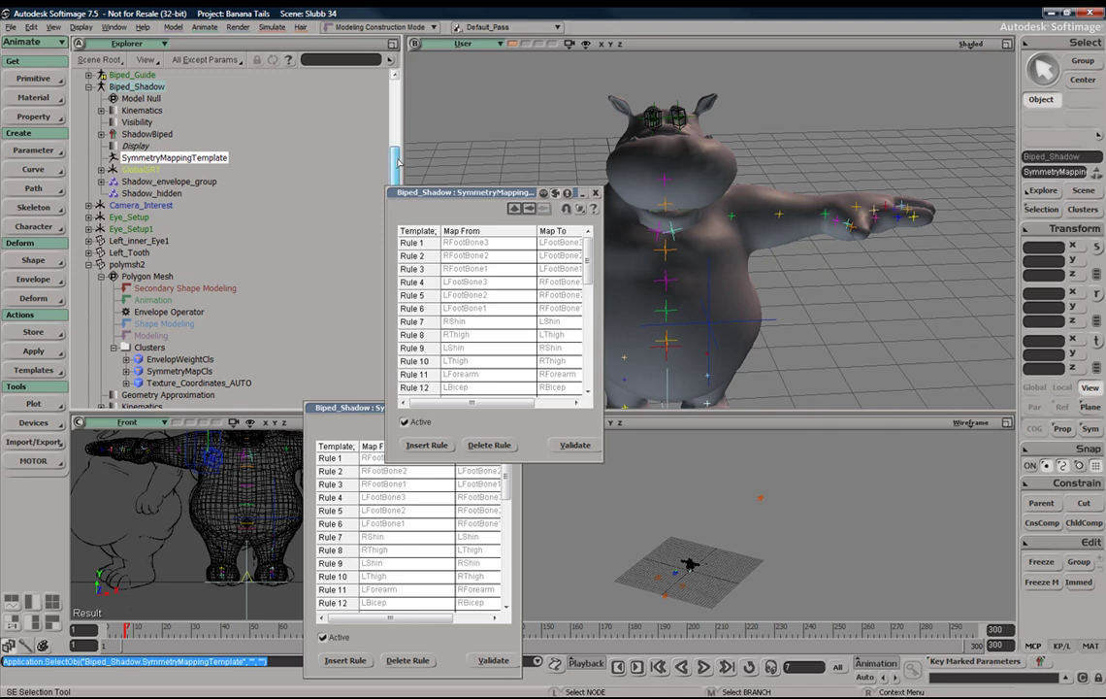
scroll(353, 146, up, 3)
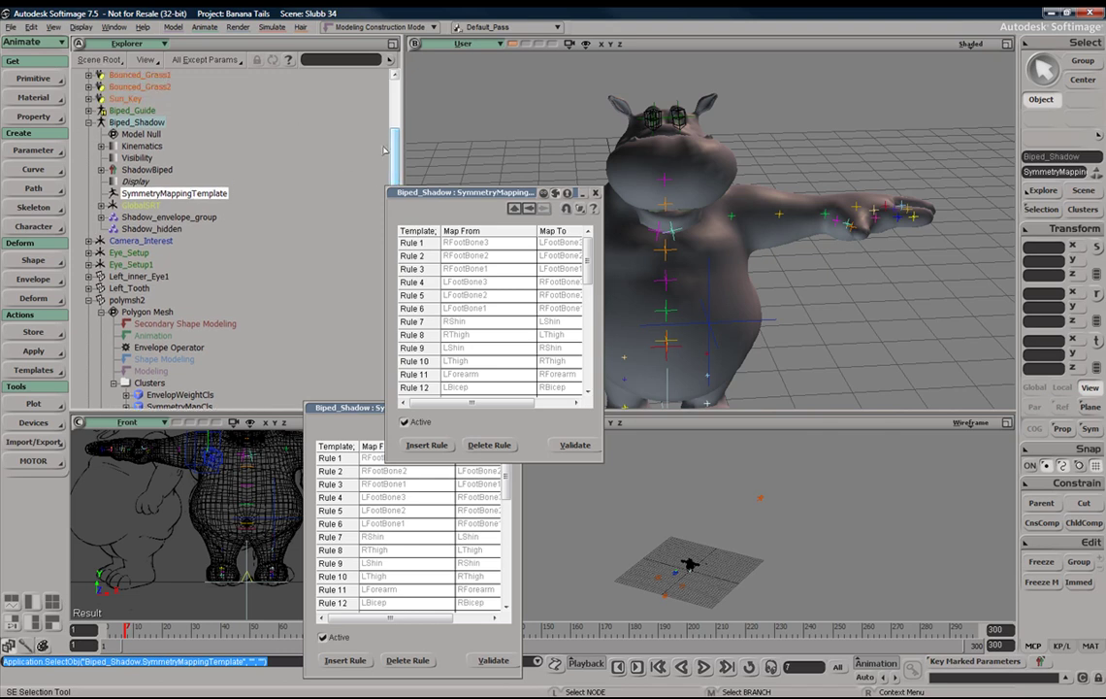
scroll(384, 147, down, 4)
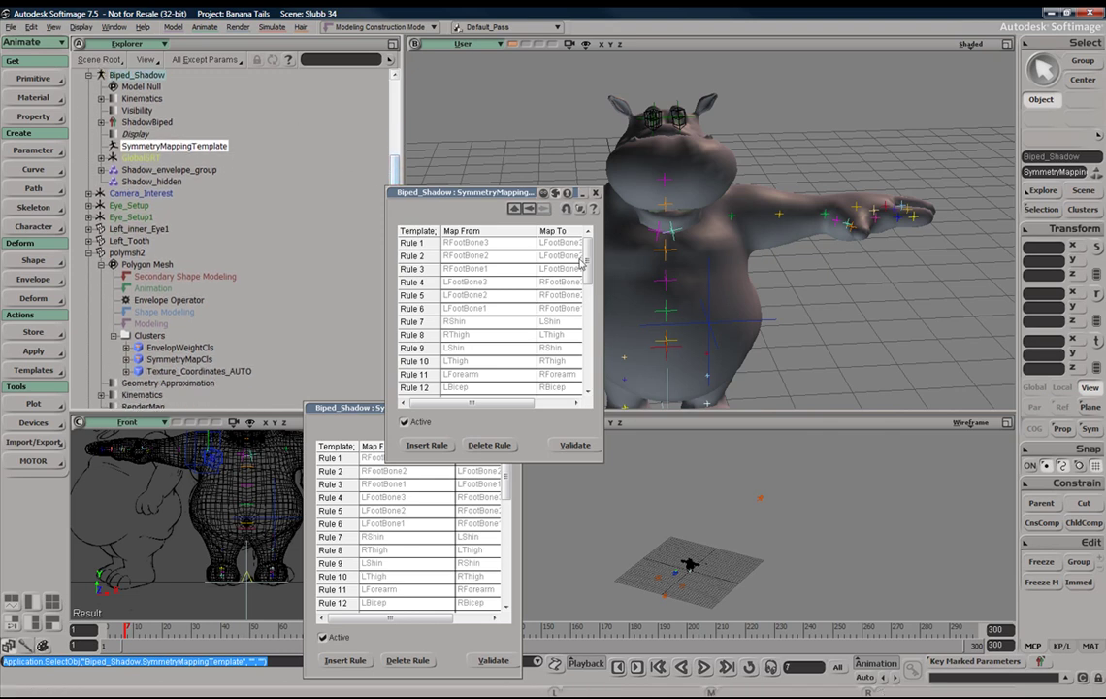
drag(490, 193, 346, 134)
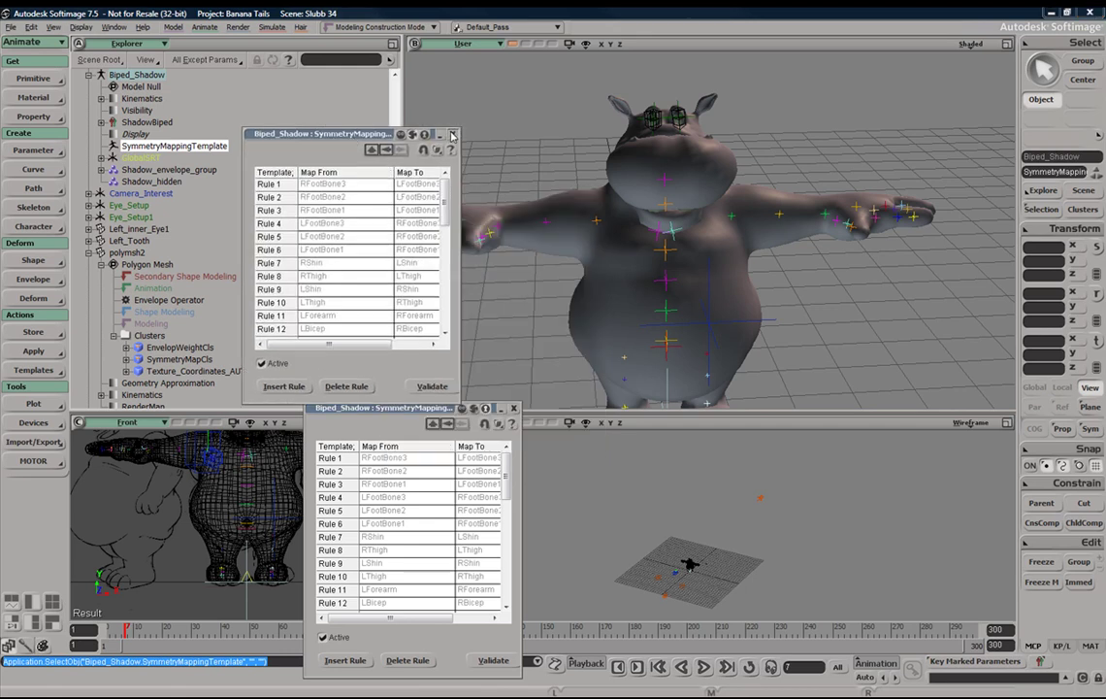
click(453, 135)
click(514, 408)
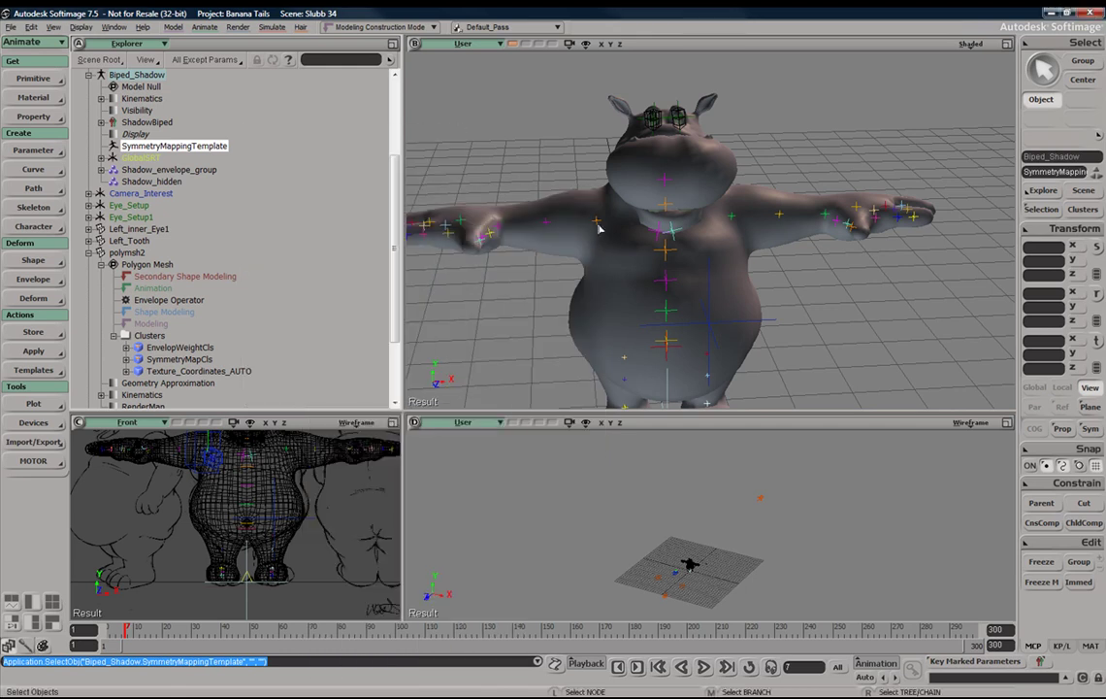
Test-rotate the RBicep bone twice to check the mirrored shoulder weights, undoing each rotation.
click(595, 223)
key(c)
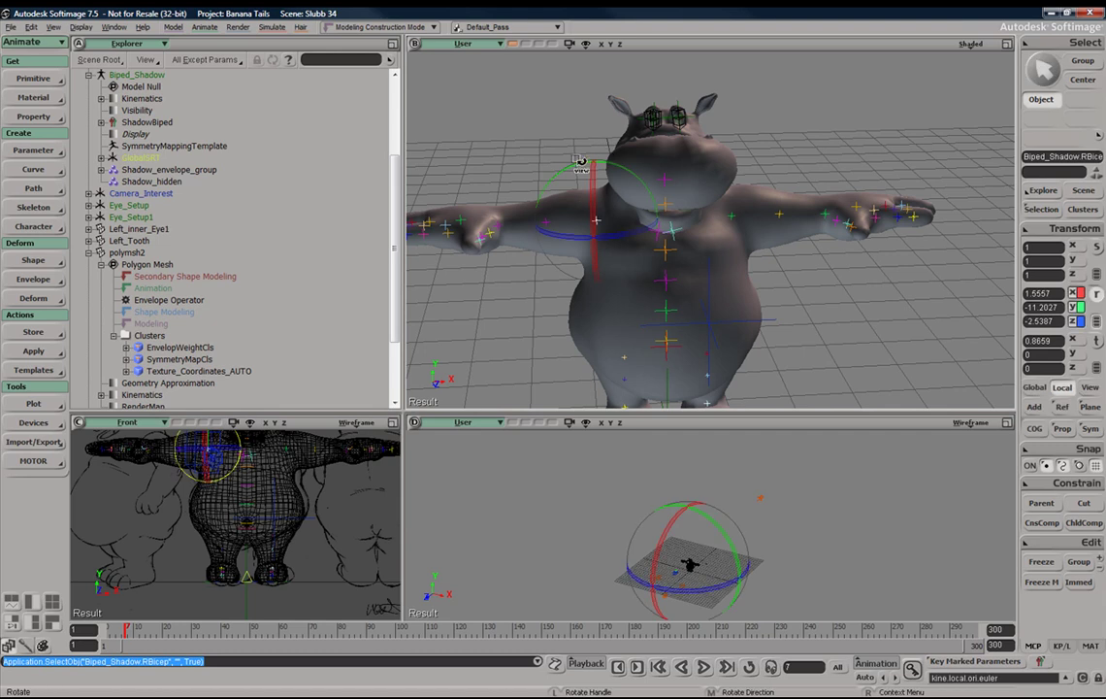
drag(512, 147, 581, 194)
key(ctrl+z)
key(s)
right_drag(708, 223, 724, 277)
key(space)
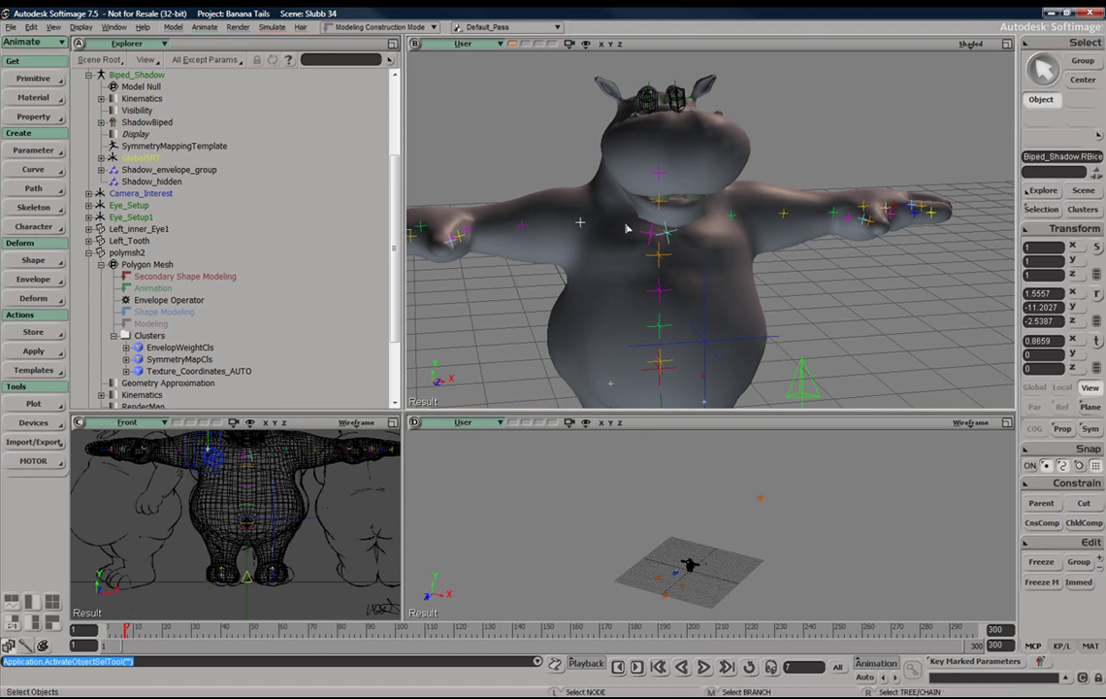
key(c)
mouse_move(549, 170)
mouse_down()
mouse_move(529, 182)
mouse_move(573, 153)
mouse_move(507, 173)
mouse_move(538, 160)
mouse_up()
key(ctrl+z)
Select the points on the left half of polymsh2's head, torso and arm, and mirror their envelope weights.
key(s)
right_drag(734, 264, 658, 167)
key(space)
click(687, 232)
key(t)
key(s)
key(s)
right_drag(682, 240, 610, 177)
key(s)
middle_drag(662, 282, 610, 264)
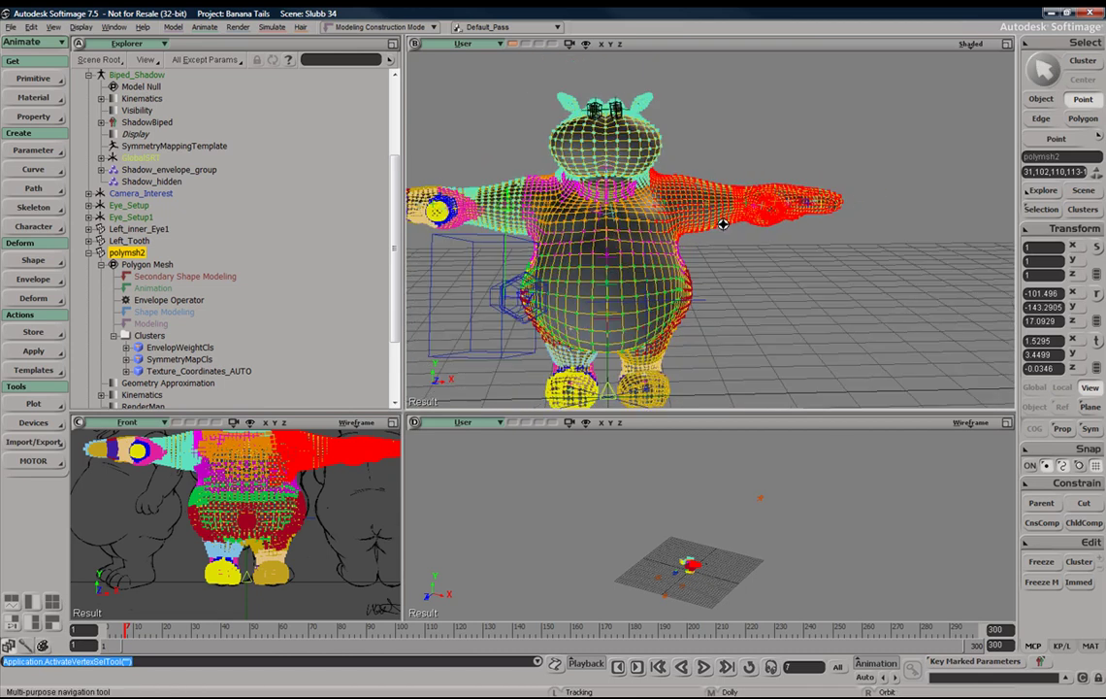
right_drag(853, 182, 879, 146)
drag(889, 109, 549, 277)
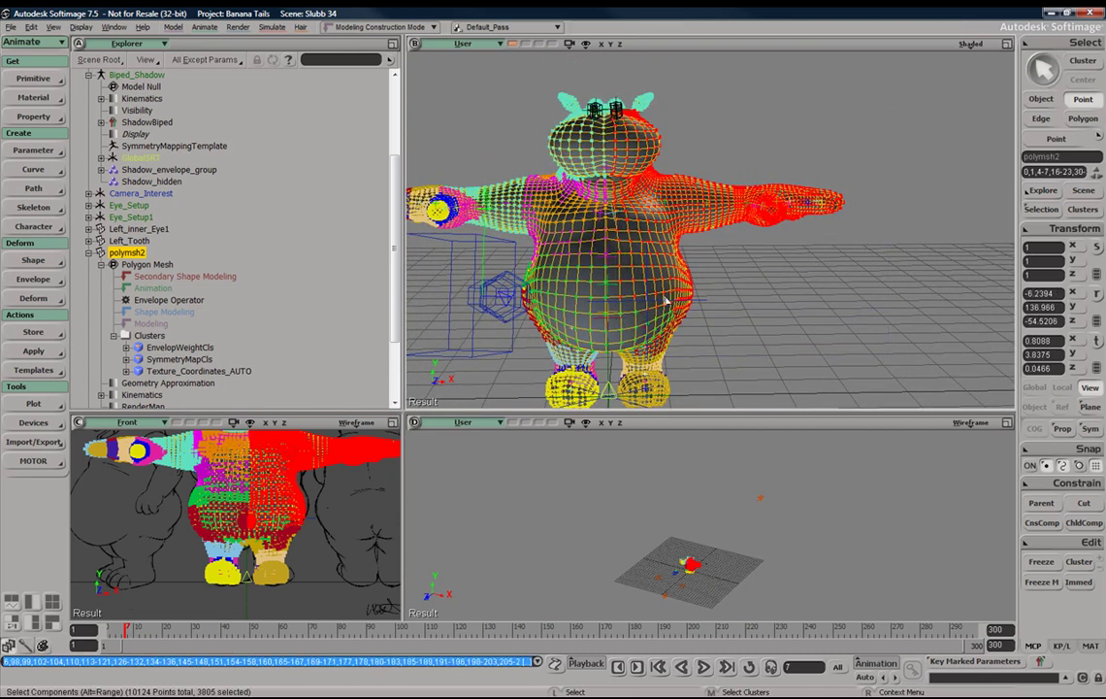
click(33, 279)
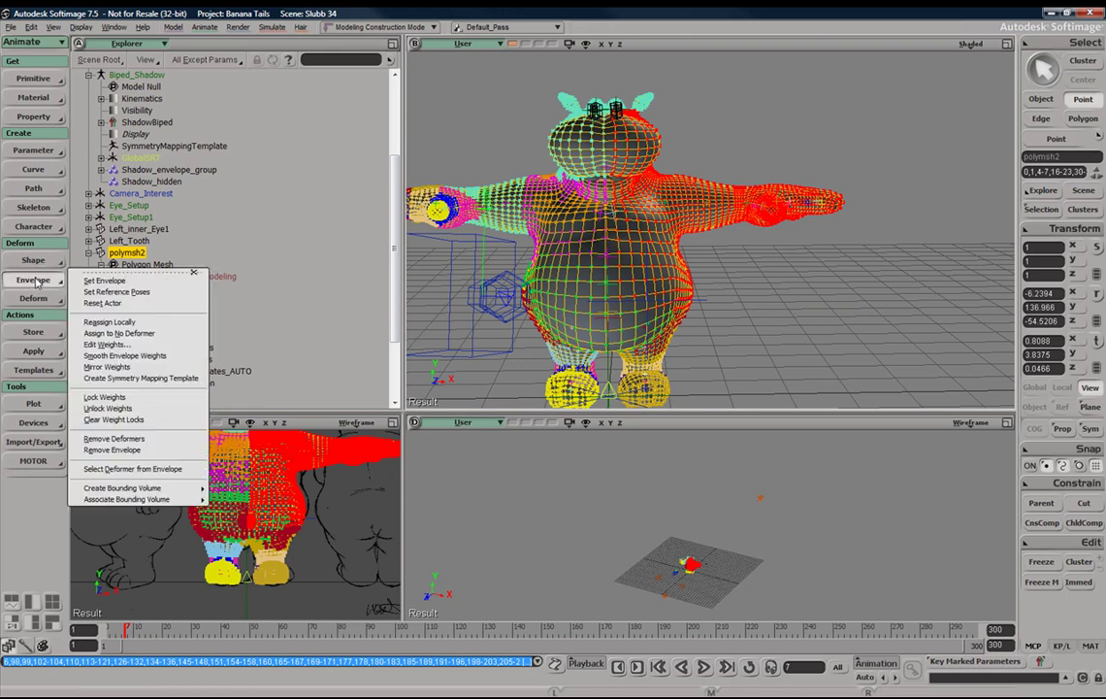
click(110, 368)
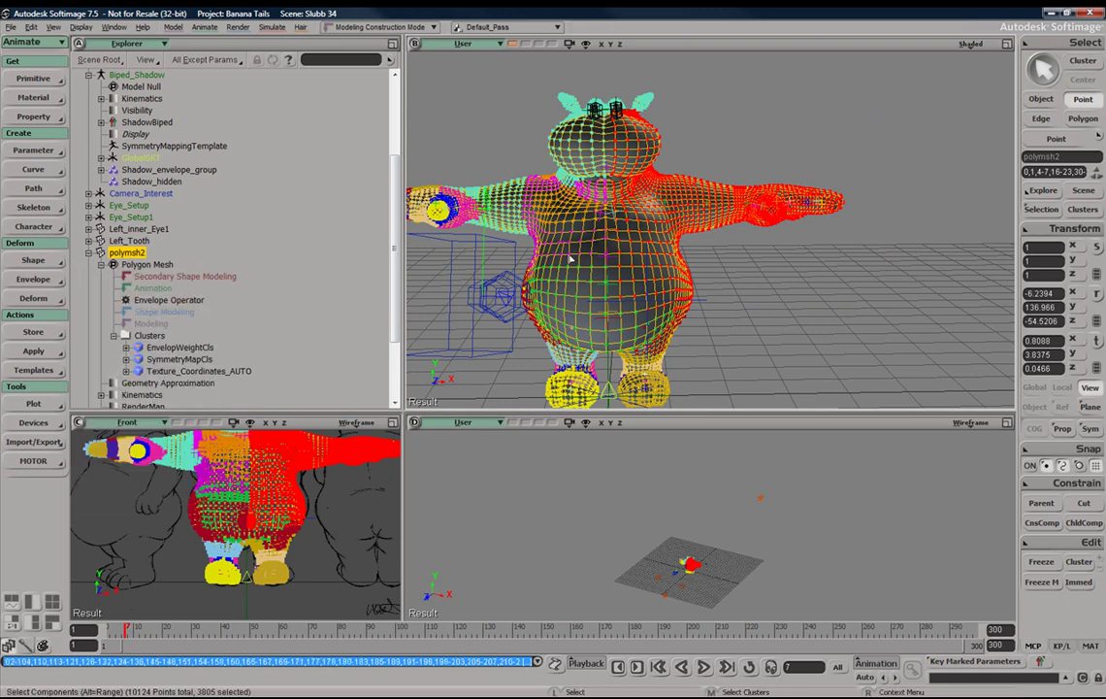
Test-rotate the RBicep bone again to check the half-body mirrored weights, and undo the rotation.
key(s)
drag(656, 186, 784, 220)
middle_drag(784, 219, 680, 243)
mouse_move(680, 243)
right_down()
mouse_move(714, 277)
mouse_move(700, 246)
right_up()
key(space)
click(675, 222)
key(s)
middle_drag(677, 220, 711, 185)
mouse_move(711, 185)
right_down()
mouse_move(684, 181)
mouse_move(694, 200)
right_up()
key(c)
drag(622, 155, 712, 264)
key(ctrl+z)
Add the left upper-arm bone to the selection, test-rotate both upper arms, and undo the rotation.
key(s)
drag(777, 200, 679, 203)
right_drag(680, 202, 674, 205)
key(space)
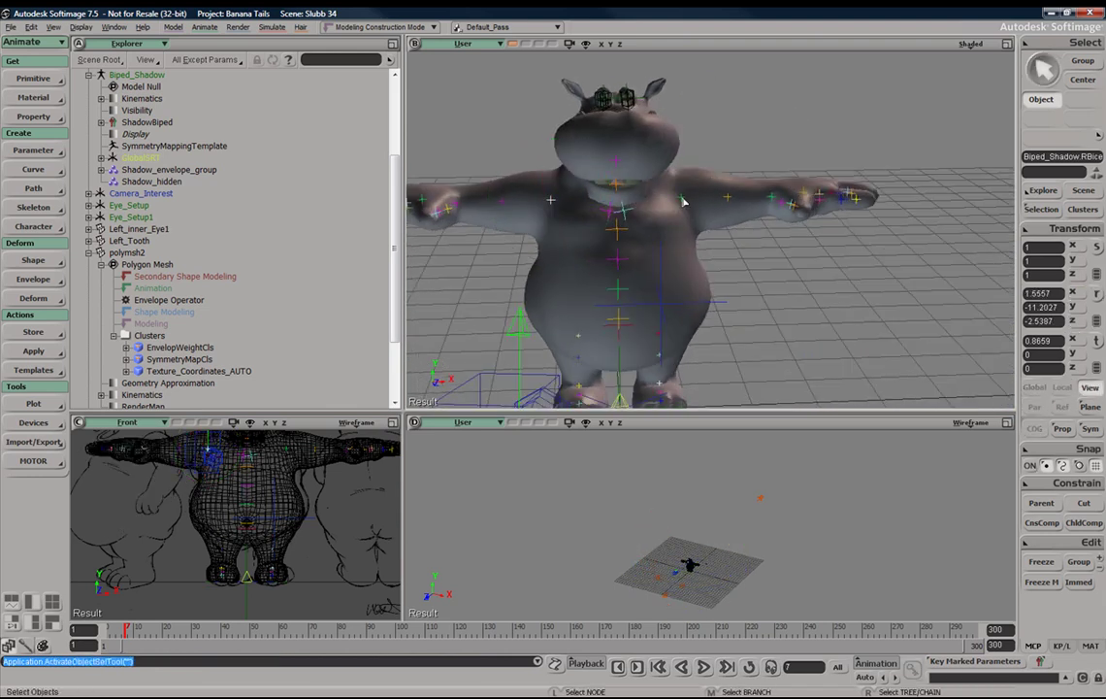
shift+click(681, 201)
key(c)
drag(669, 193, 675, 148)
key(ctrl+z)
Undo the weight mirroring and the point selections back to before the symmetry mapping template was created.
key(ctrl+z)
key(ctrl+z)
key(ctrl+z)
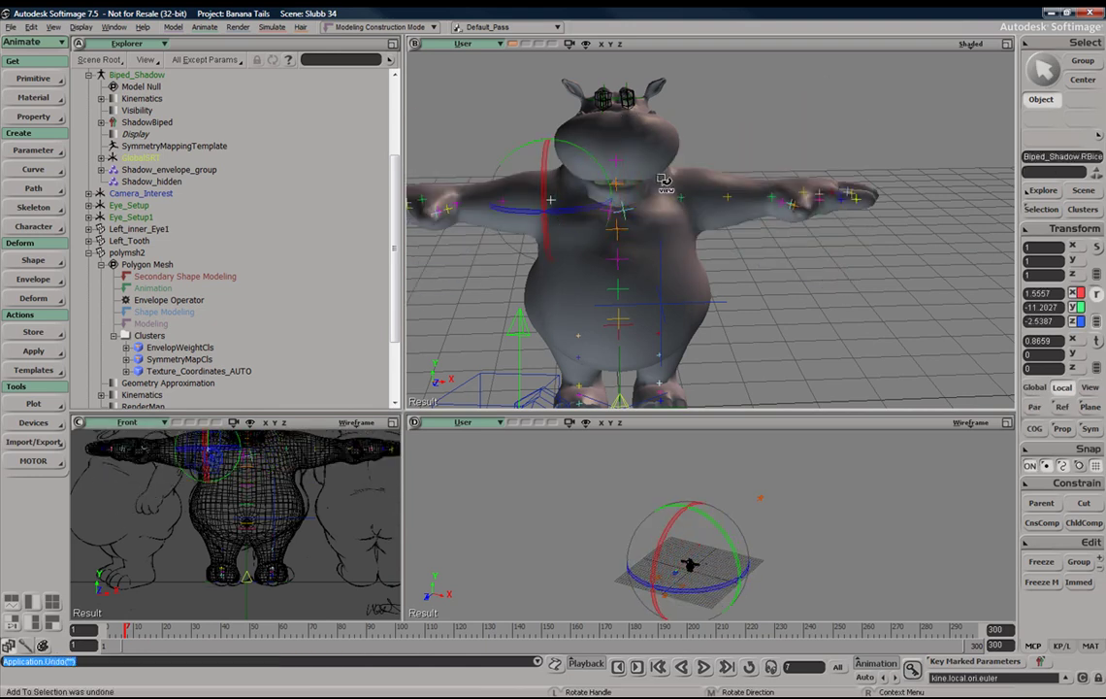
key(ctrl+z)
key(ctrl+z)
key(ctrl+z)
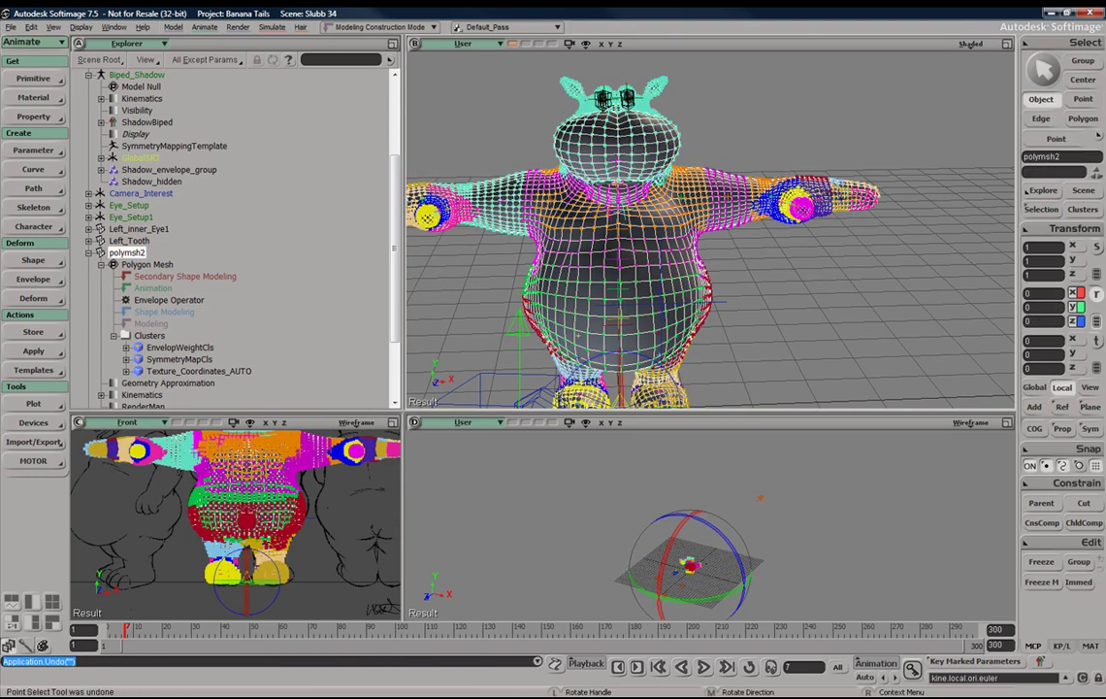
key(ctrl+z)
key(ctrl+z)
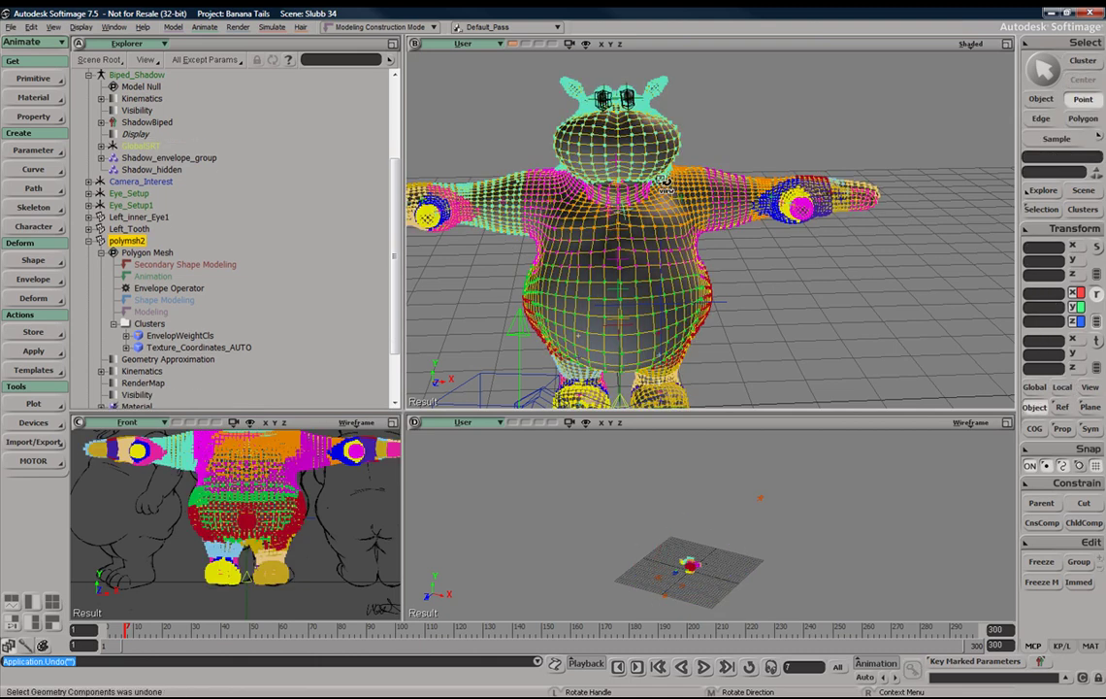
Test-rotate the RBicep and LBicep bones one after the other to compare their deformation, undoing each rotation.
click(554, 204)
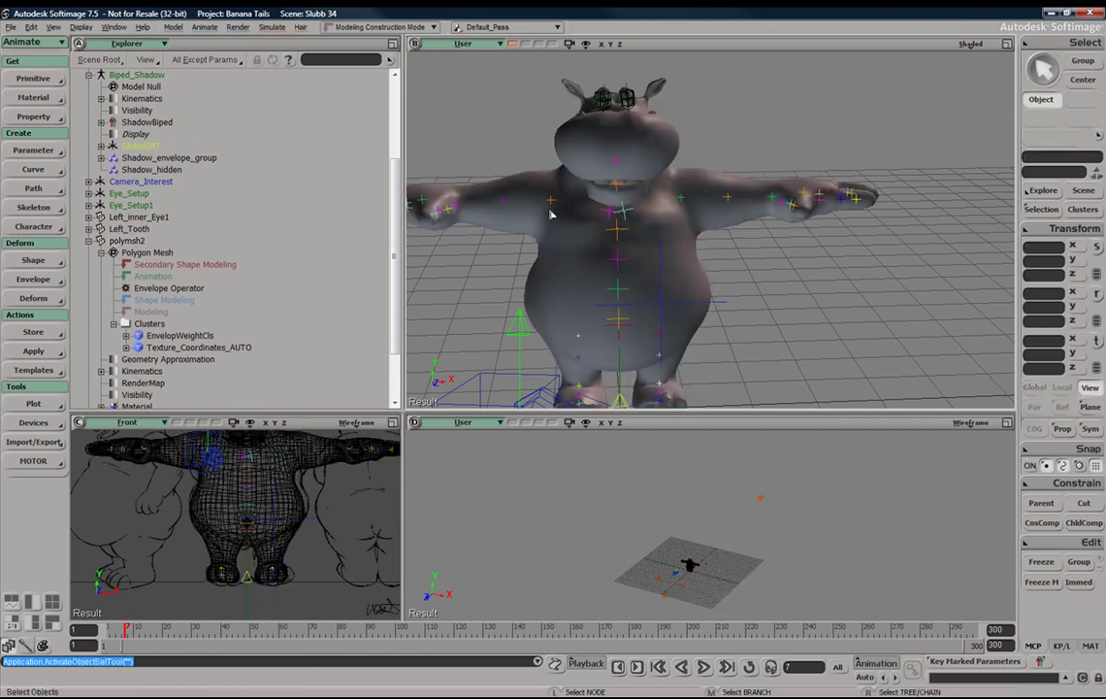
key(c)
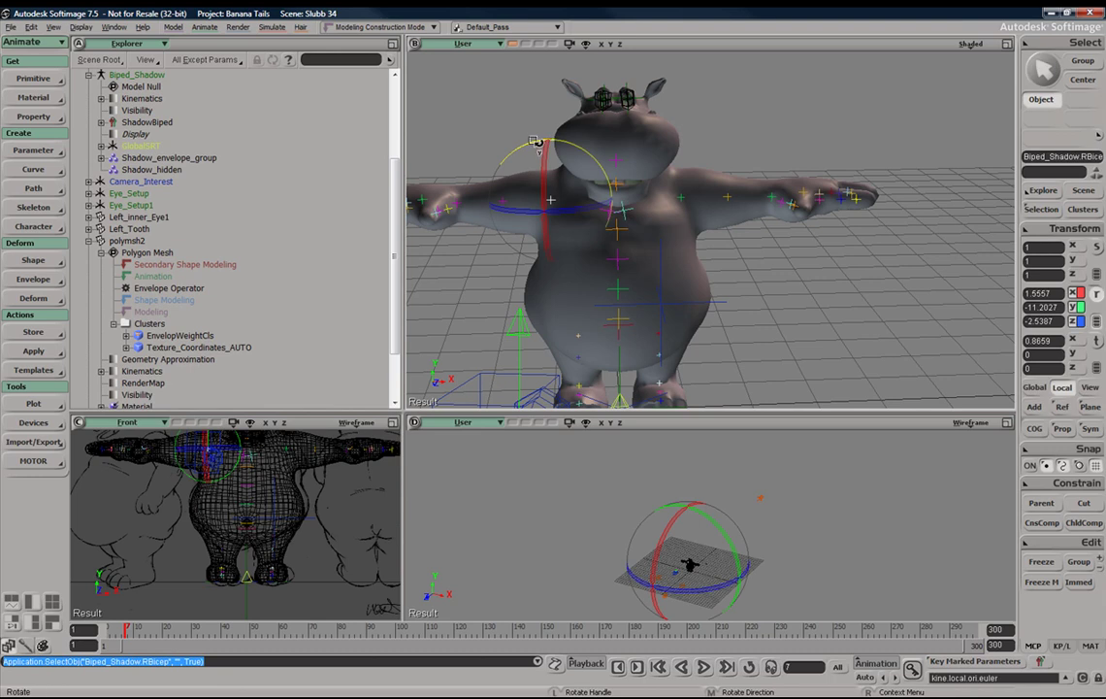
drag(481, 128, 509, 158)
key(ctrl+z)
click(680, 201)
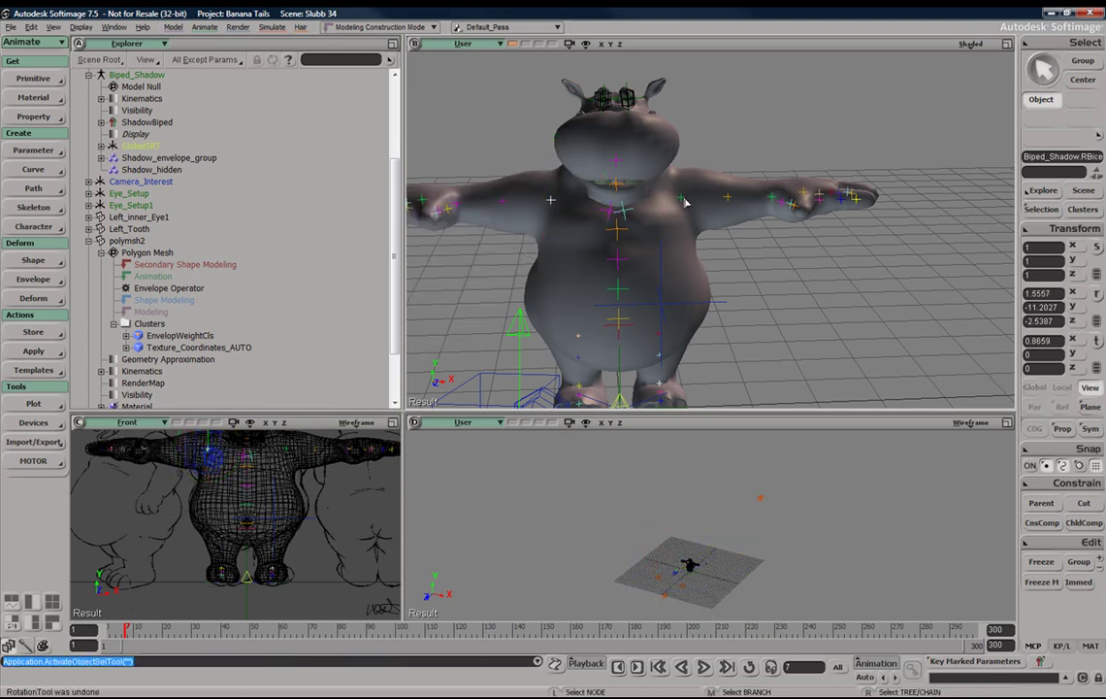
key(c)
drag(740, 171, 724, 264)
key(ctrl+z)
Select the polymsh2 body mesh.
key(s)
middle_drag(722, 273, 761, 187)
key(space)
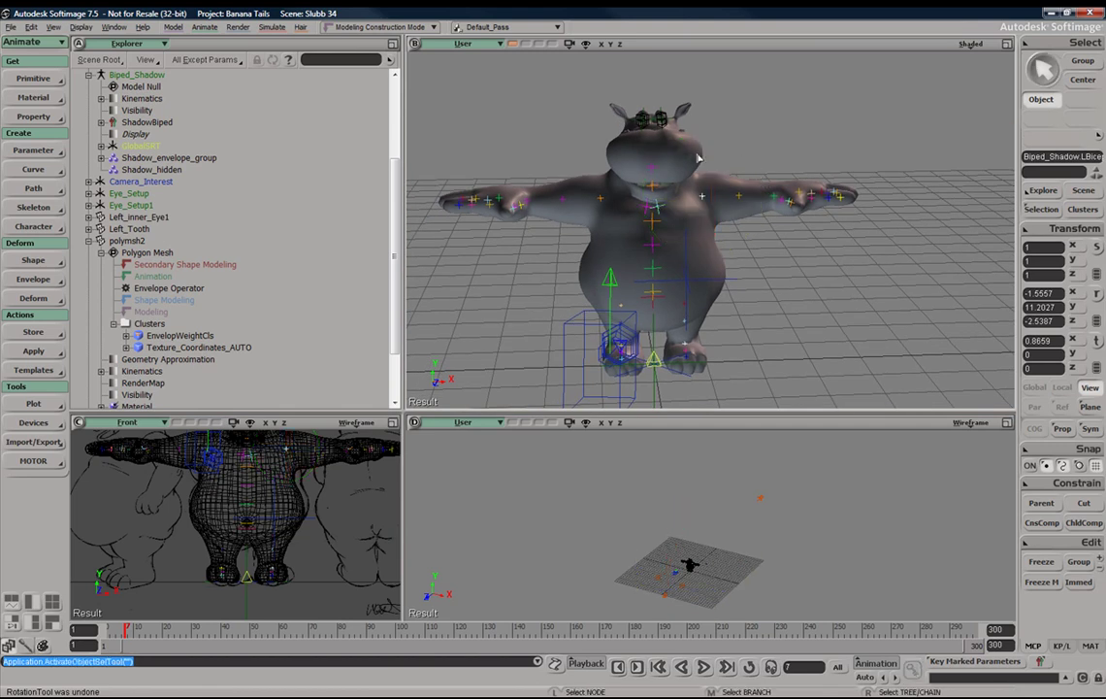
key(s)
middle_drag(811, 149, 737, 218)
click(734, 167)
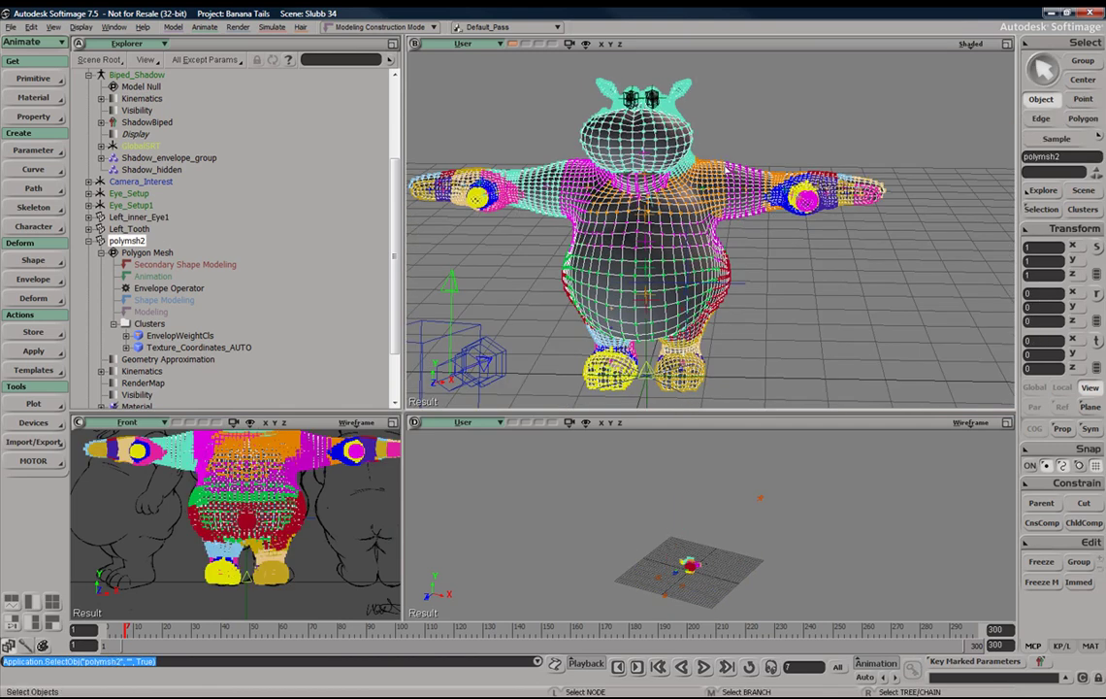
Select the points on the character's left half of the polymsh2 mesh, including the arm.
key(t)
key(s)
drag(778, 218, 754, 210)
right_drag(753, 209, 833, 178)
drag(912, 138, 624, 249)
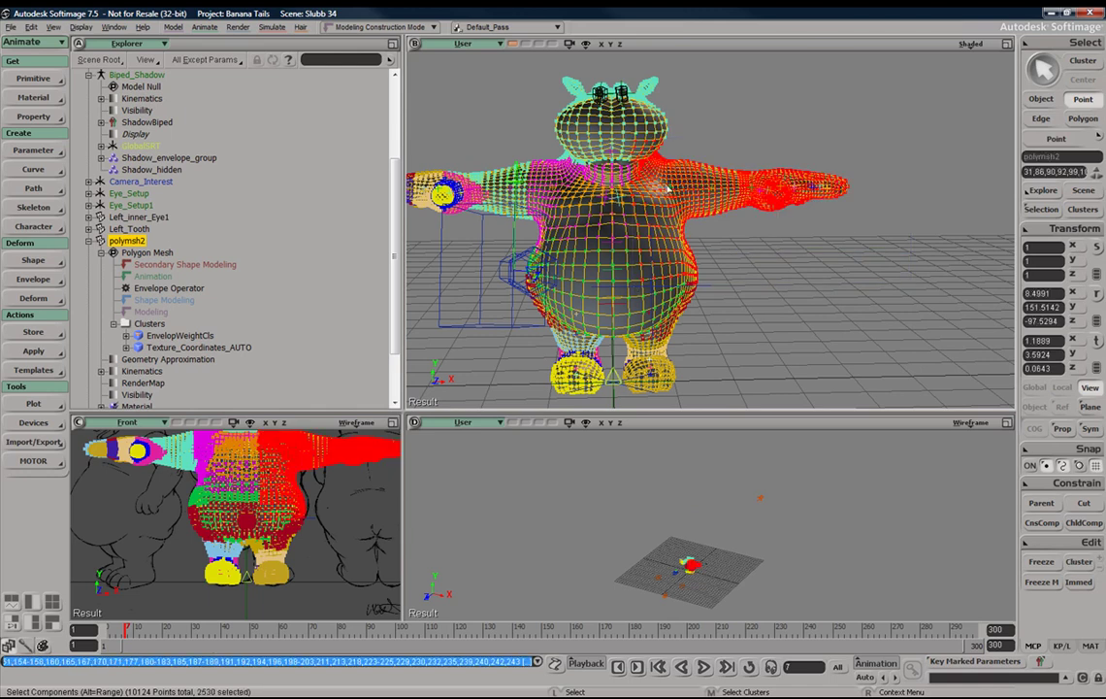
Reselect polymsh2 as a whole object and mirror its envelope weights, creating a symmetry mapping template with the YZ symmetry axis.
click(671, 146)
key(space)
click(668, 144)
click(654, 127)
key(s)
drag(601, 184, 610, 181)
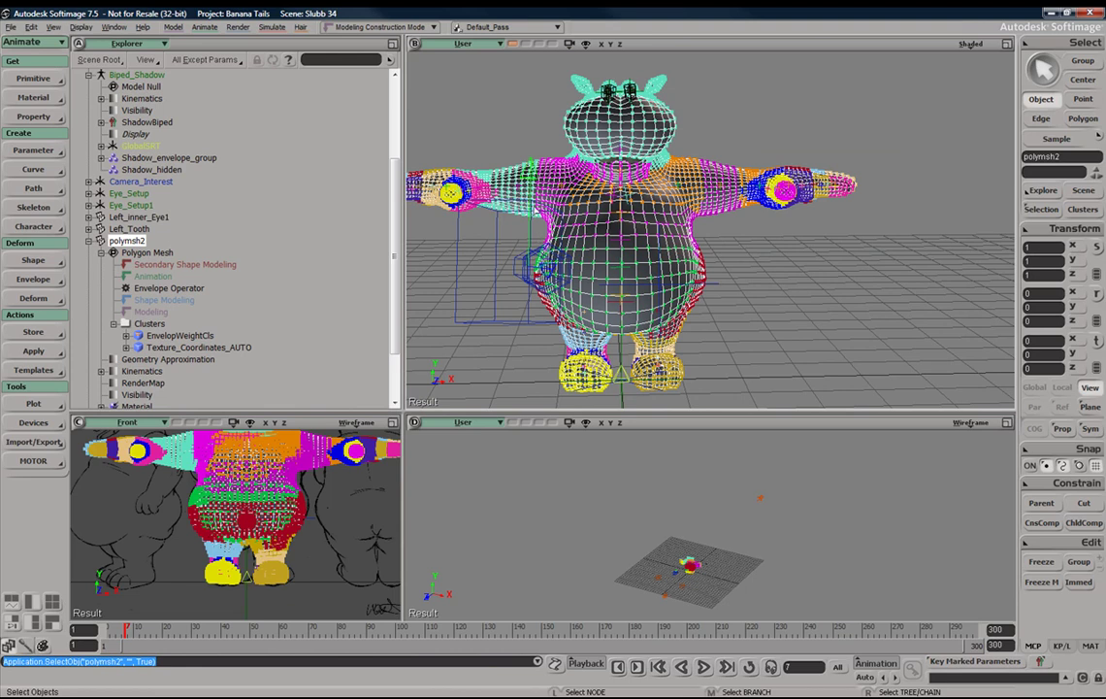
click(33, 280)
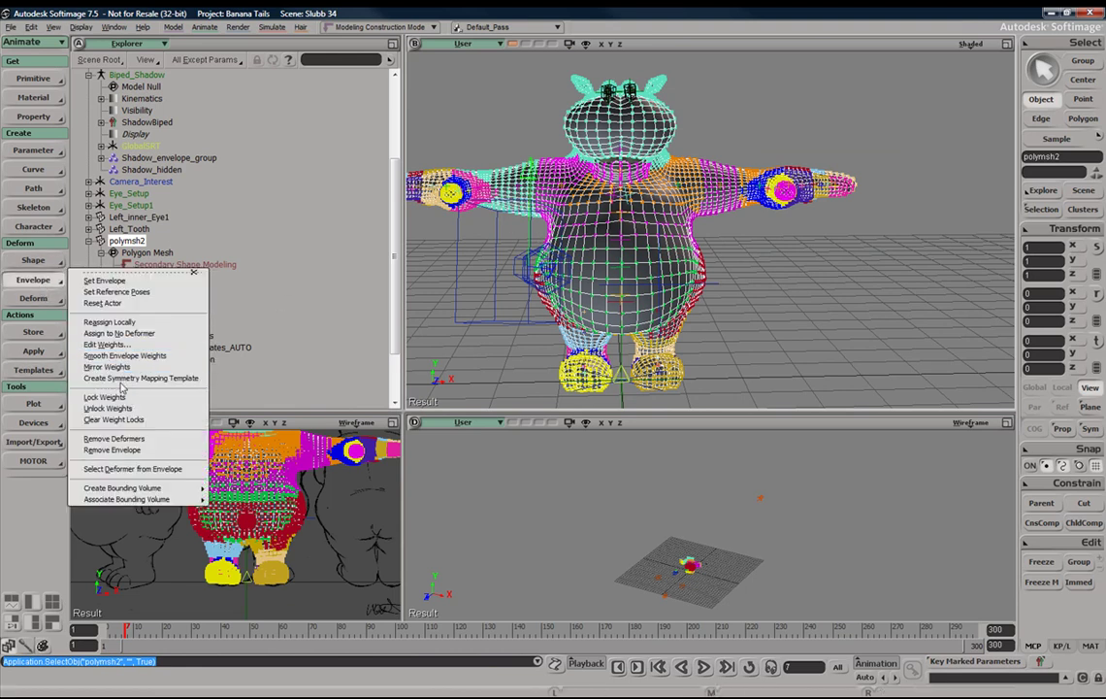
click(109, 367)
click(638, 434)
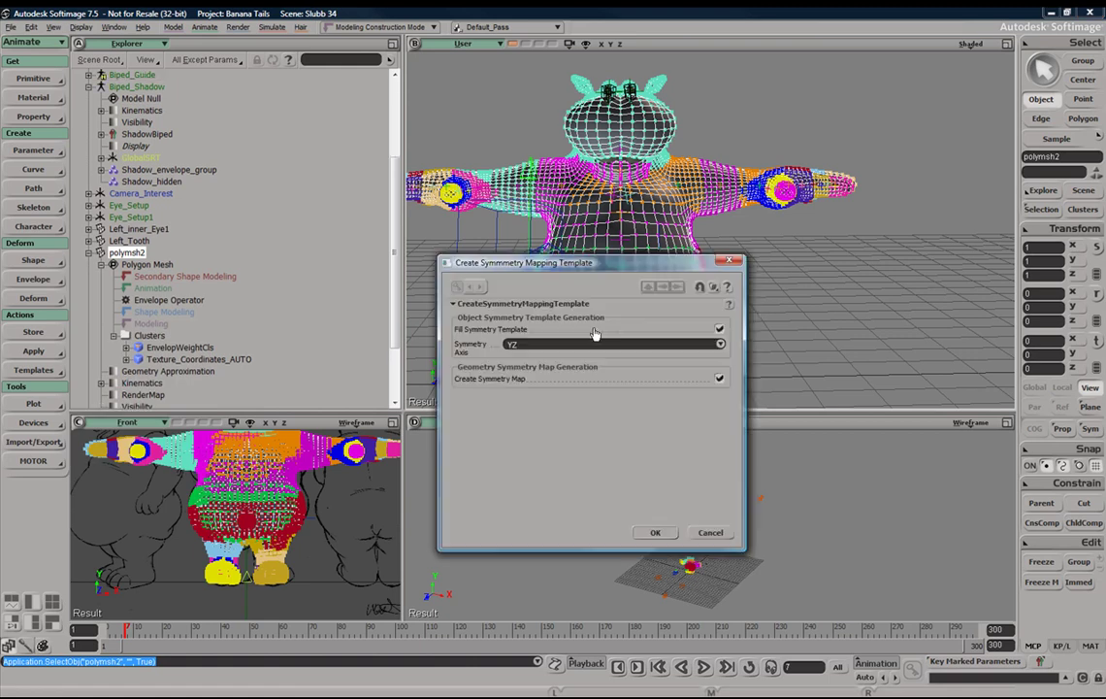
click(655, 532)
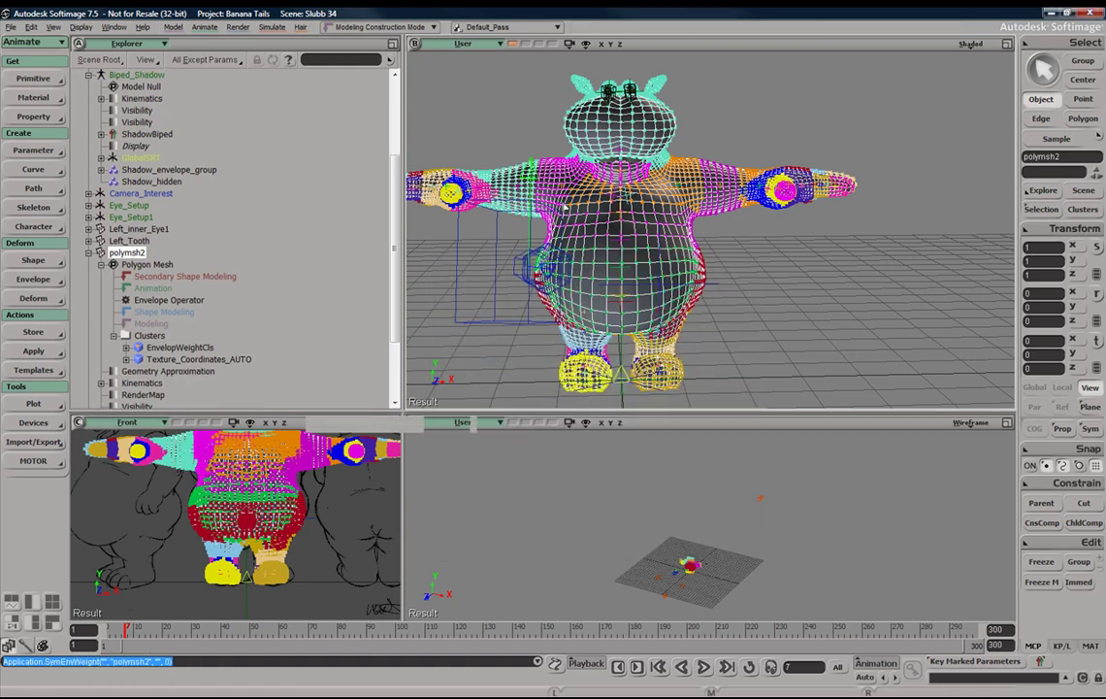
Select the RBicep bone, test-rotate it to check the shoulder deformation, and undo the rotation.
click(556, 144)
click(563, 186)
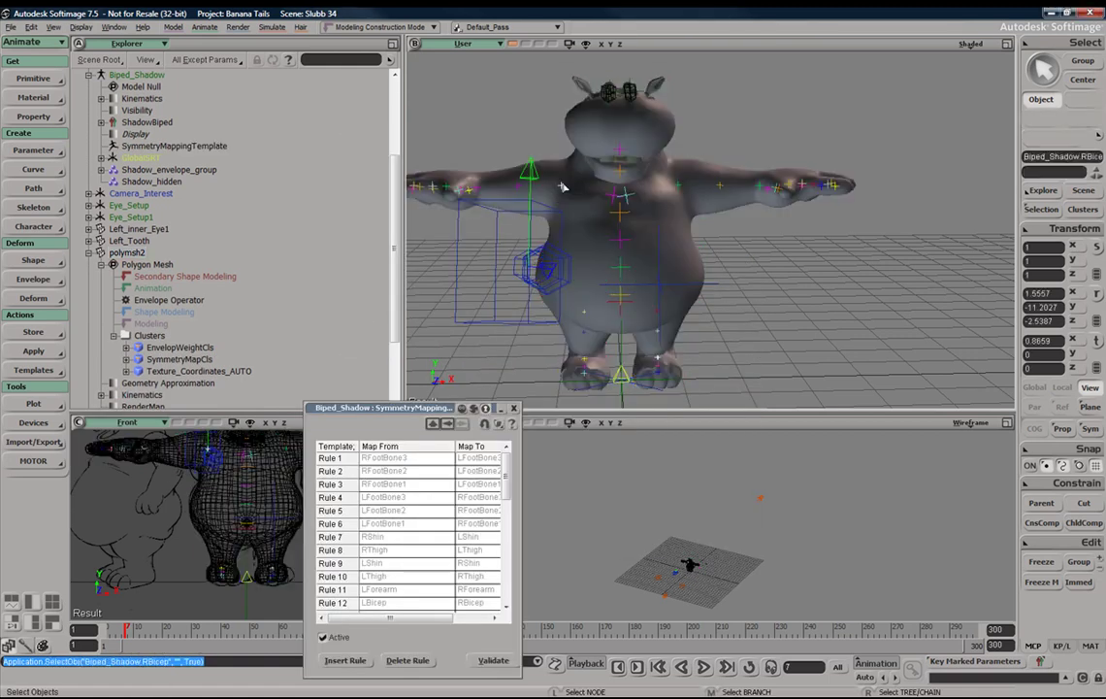
key(r)
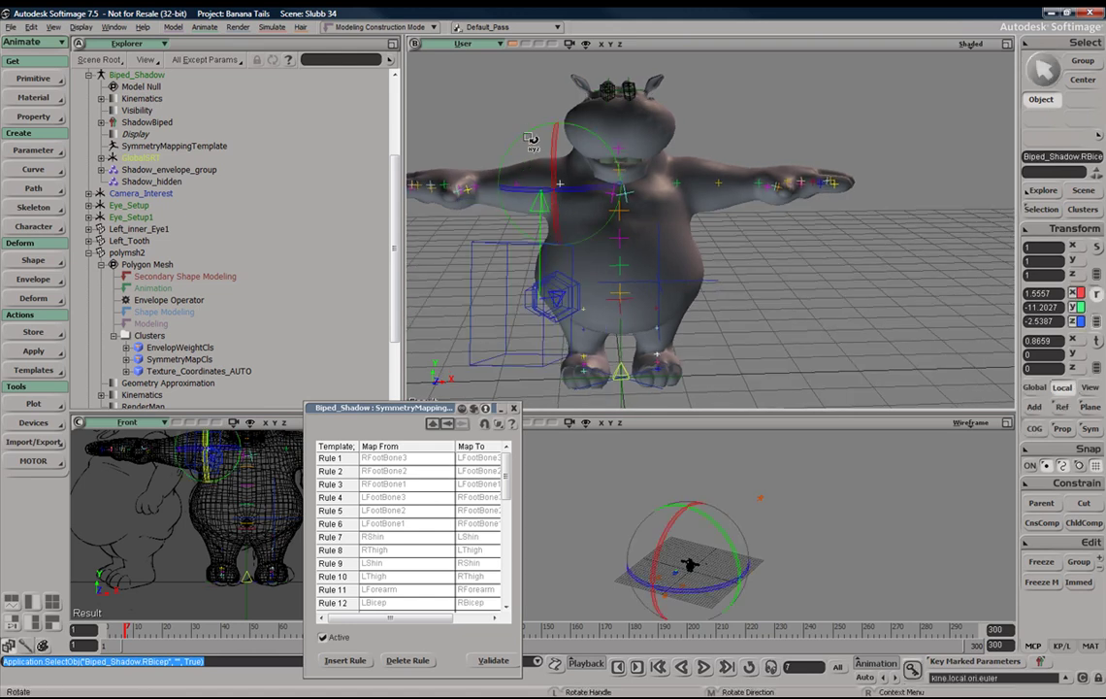
mouse_move(512, 149)
mouse_down()
mouse_move(506, 180)
mouse_move(495, 163)
mouse_up()
key(ctrl+z)
key(ctrl+z)
key(ctrl+z)
key(ctrl+z)
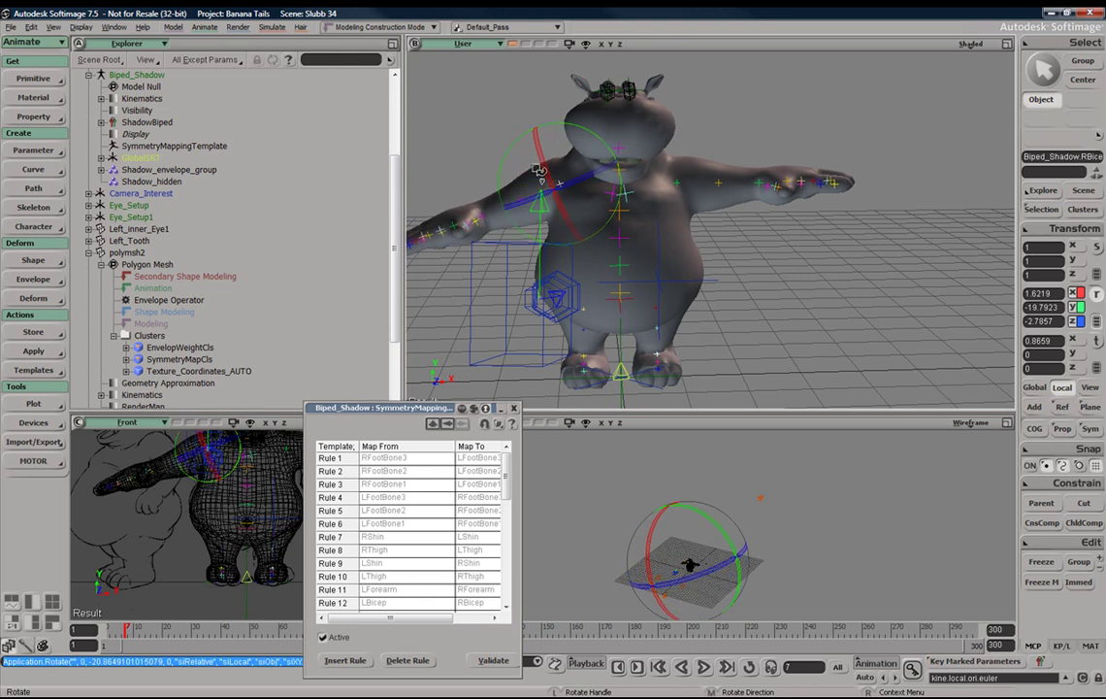
Select the left upper-arm bone, test-rotate it for comparison, and undo the rotation.
key(s)
right_drag(654, 221, 648, 231)
key(space)
click(684, 182)
key(s)
right_drag(685, 185, 682, 211)
key(c)
drag(730, 146, 748, 117)
key(ctrl+z)
Select the polymsh2 mesh and its points on the character's right half, from the arm and ear to the side of the belly.
key(s)
middle_drag(662, 277, 675, 235)
key(space)
click(696, 259)
key(s)
right_drag(694, 259, 671, 242)
key(space)
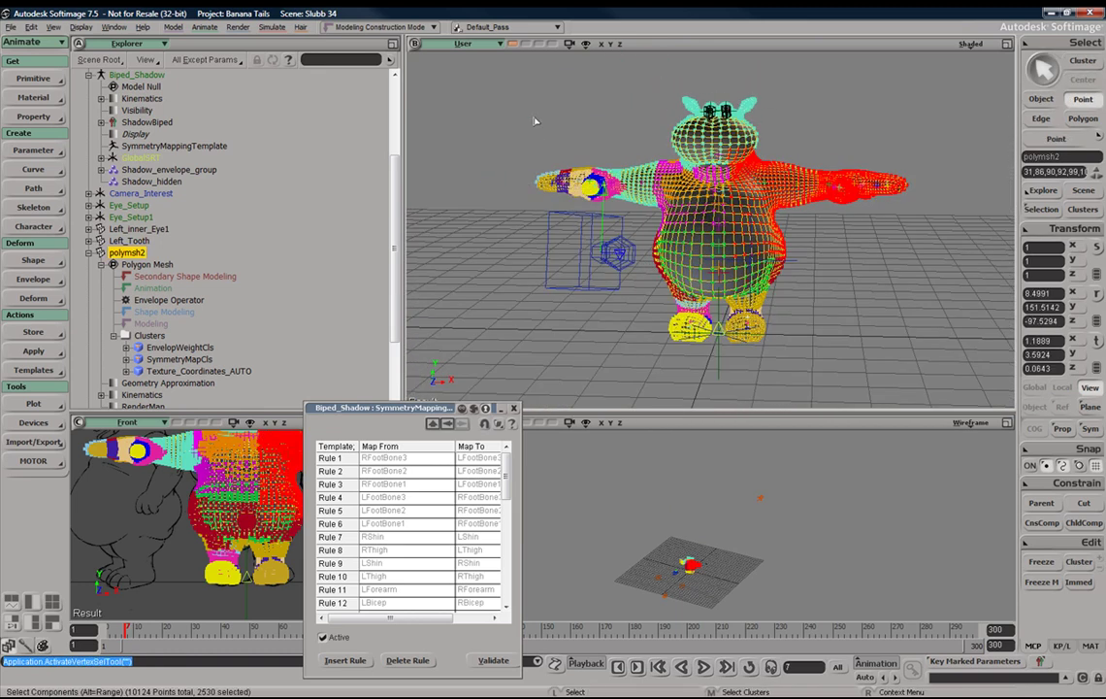
key(t)
right_drag(521, 119, 508, 113)
drag(495, 90, 517, 147)
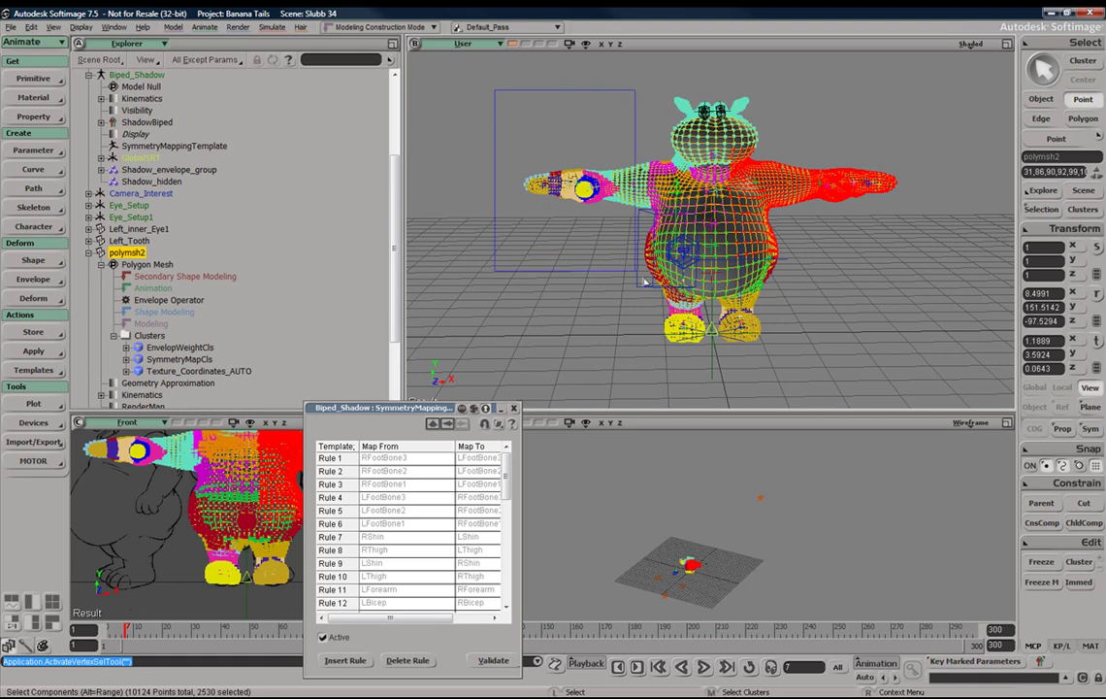
drag(690, 295, 643, 353)
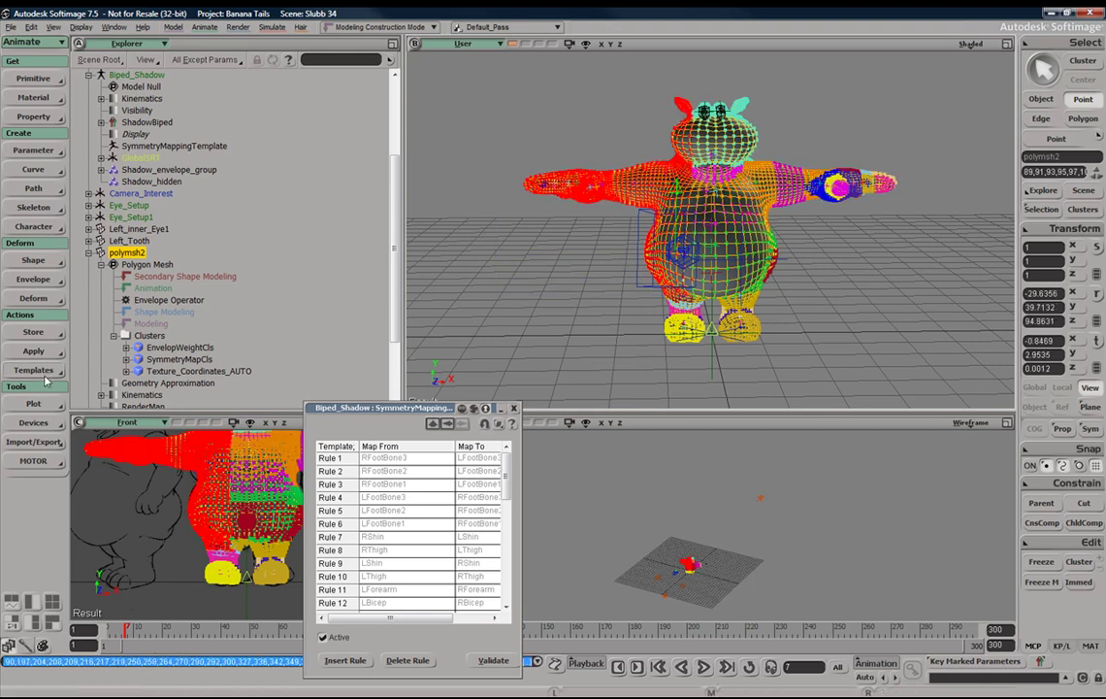
Close the symmetry mapping template's property window and mirror the envelope weights for the selected points.
click(515, 407)
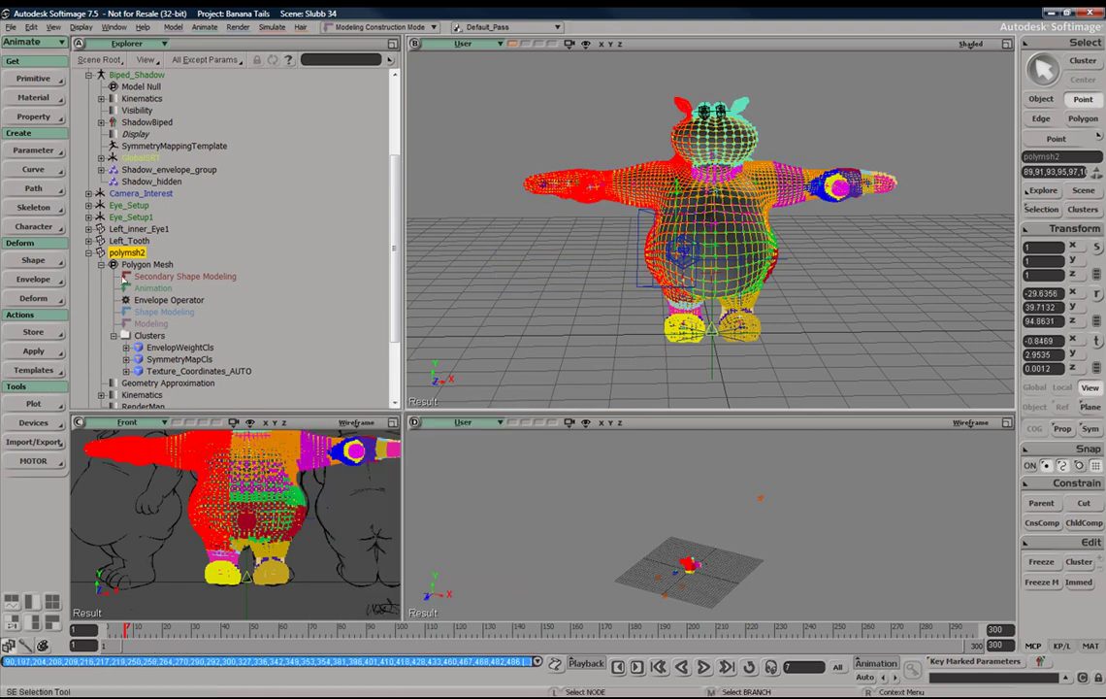
middle_click(34, 284)
key(s)
right_drag(917, 240, 783, 264)
middle_drag(783, 264, 753, 284)
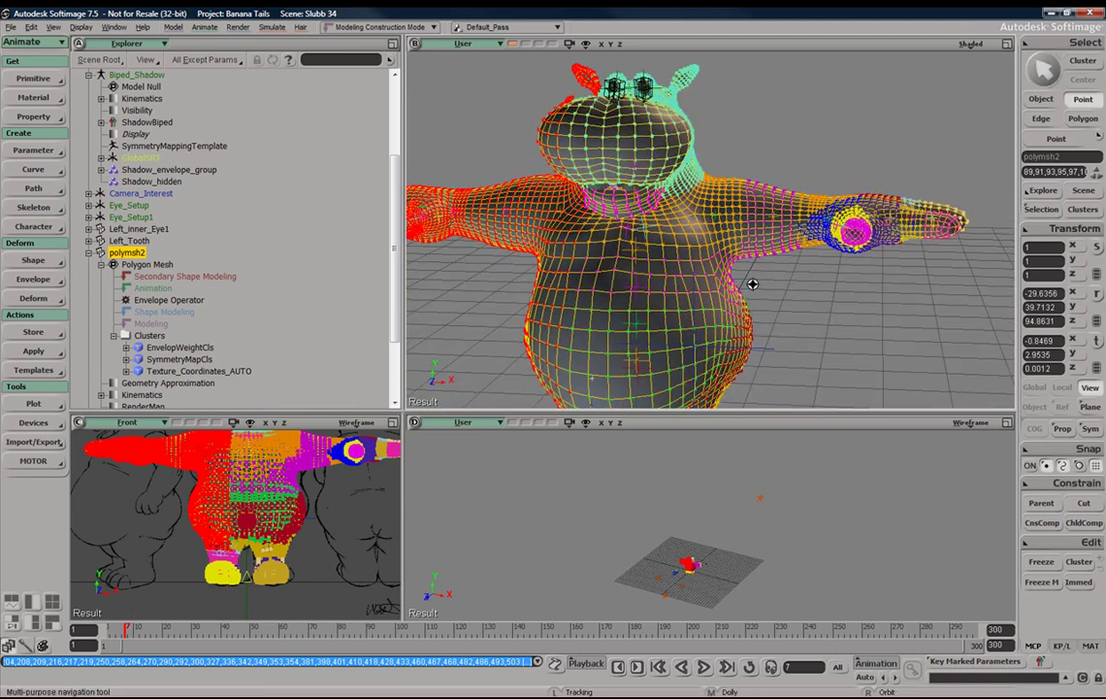
Test-rotate the left upper-arm bone to check the mirrored weights, and undo the rotation.
key(space)
click(717, 216)
key(s)
drag(734, 233, 743, 221)
drag(785, 168, 782, 234)
key(ctrl+z)
Test-rotate the right upper-arm bone, undo the rotation, and leave nothing selected.
key(s)
right_drag(591, 239, 613, 190)
key(space)
key(c)
drag(638, 128, 609, 176)
key(ctrl+z)
key(s)
middle_drag(621, 172, 815, 145)
right_drag(815, 146, 849, 137)
key(space)
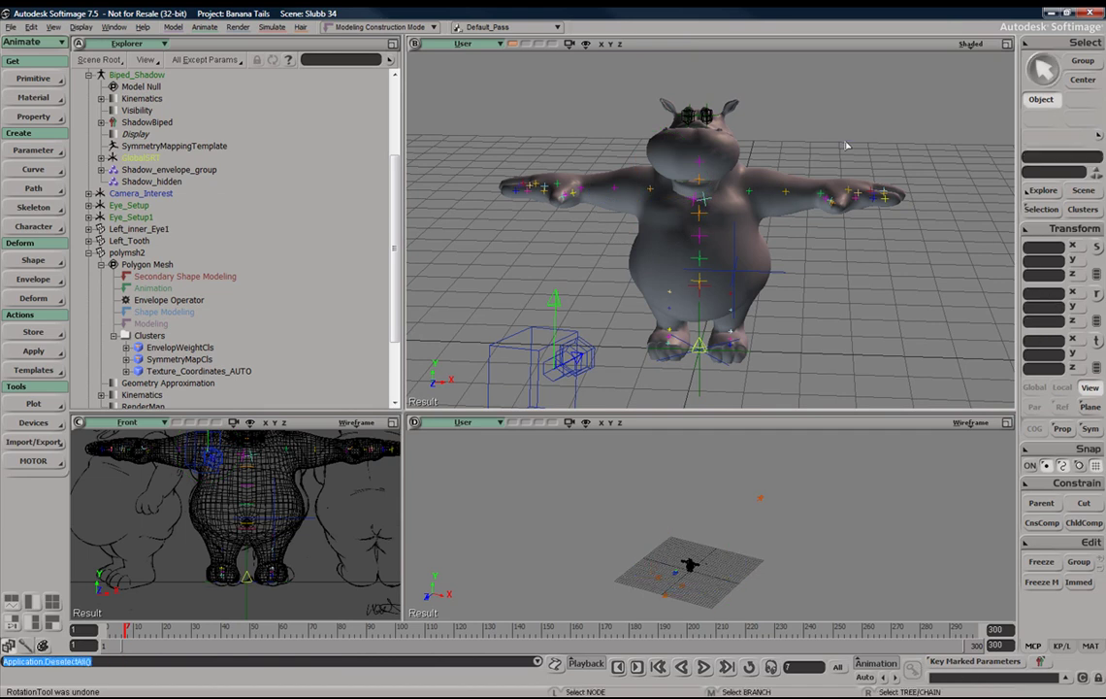